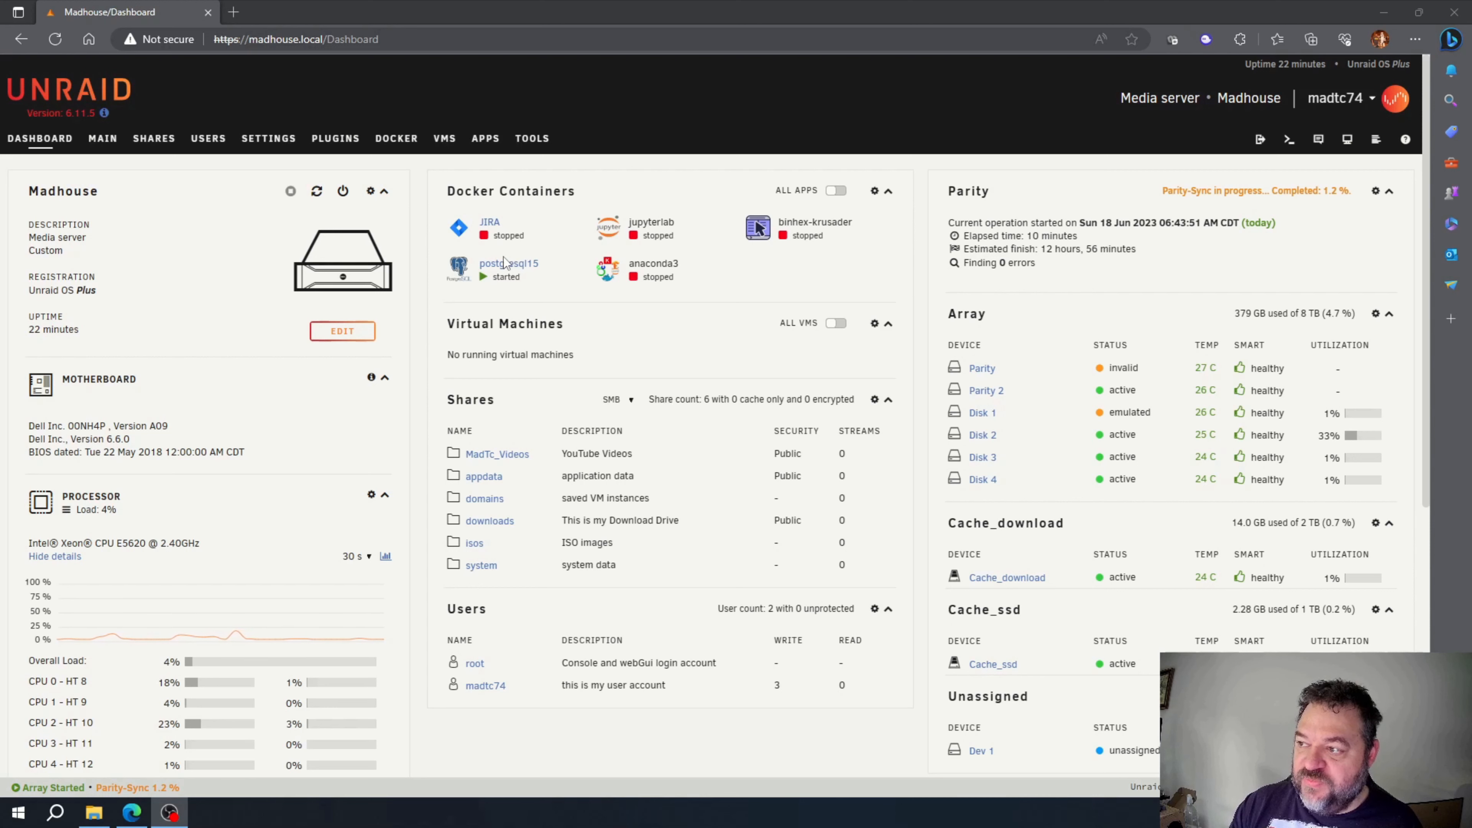
Step: Go from the Unraid dashboard to the APPS tab to open the Community Applications store
left_click(489, 151)
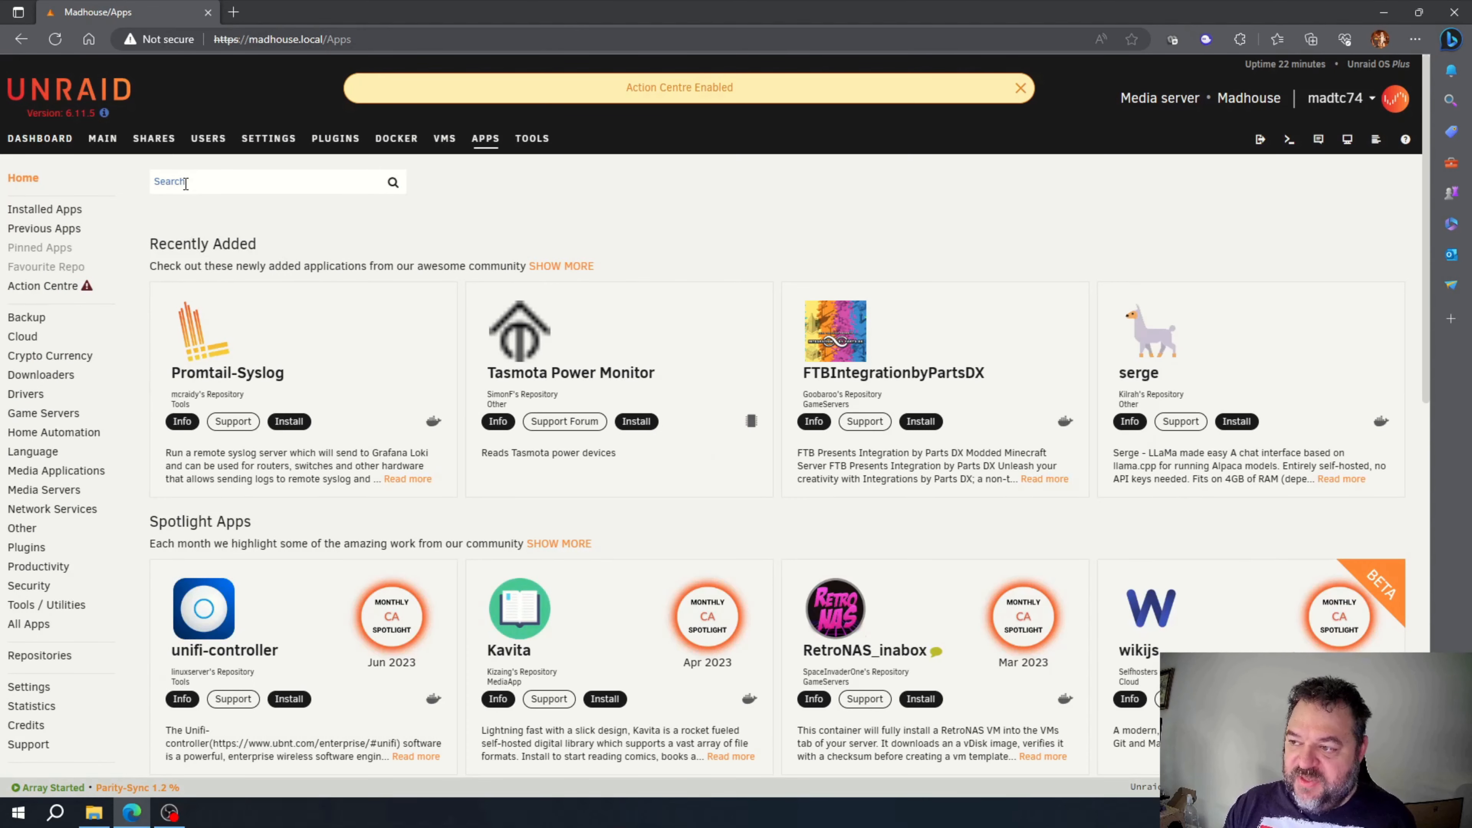
Step: Search the Apps store for 'pgadmin' and start installing FoxxMD's pgadmin4 container
left_click(185, 186)
type("pgadmin")
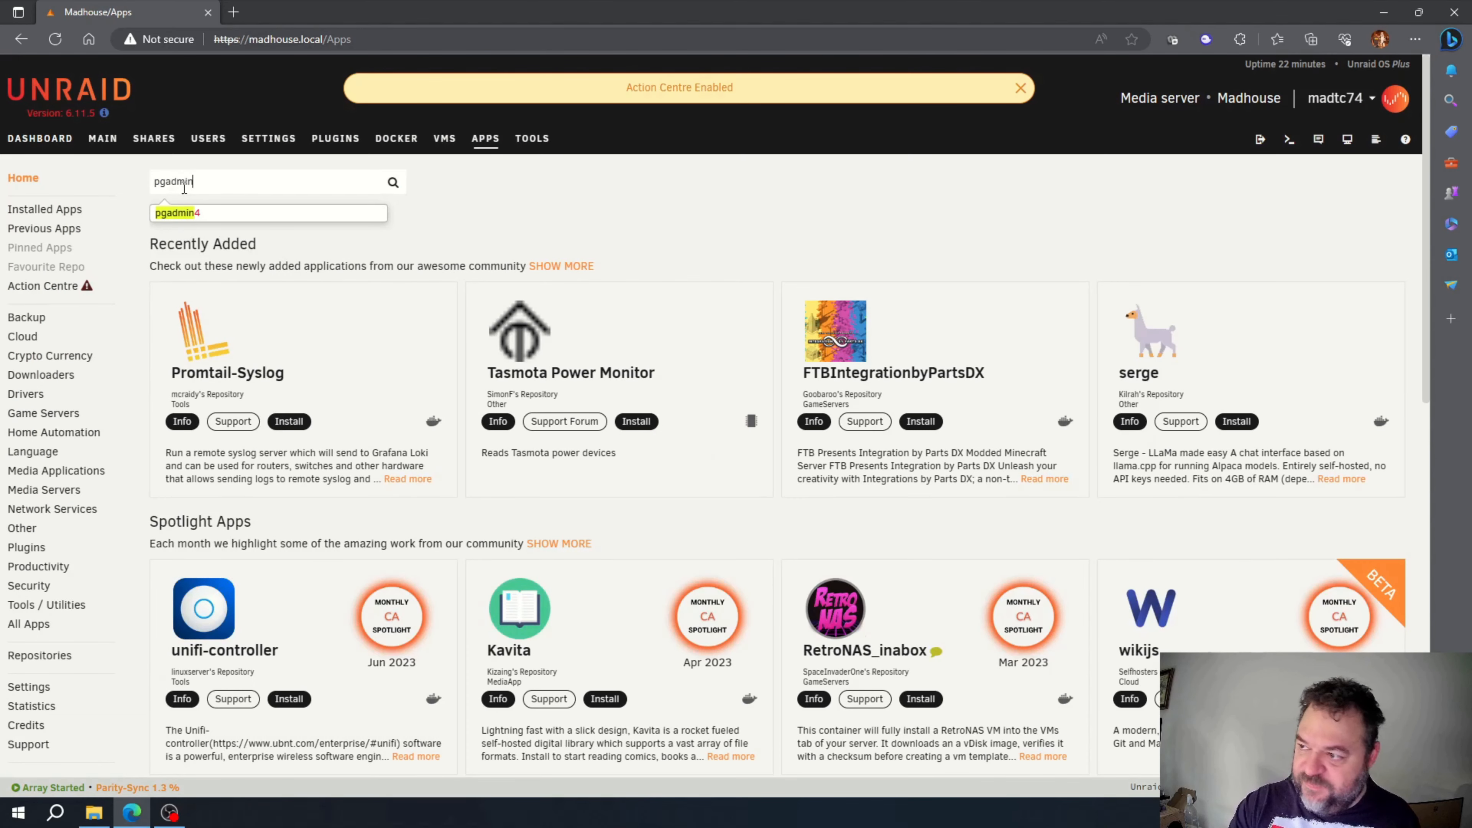
key("Return")
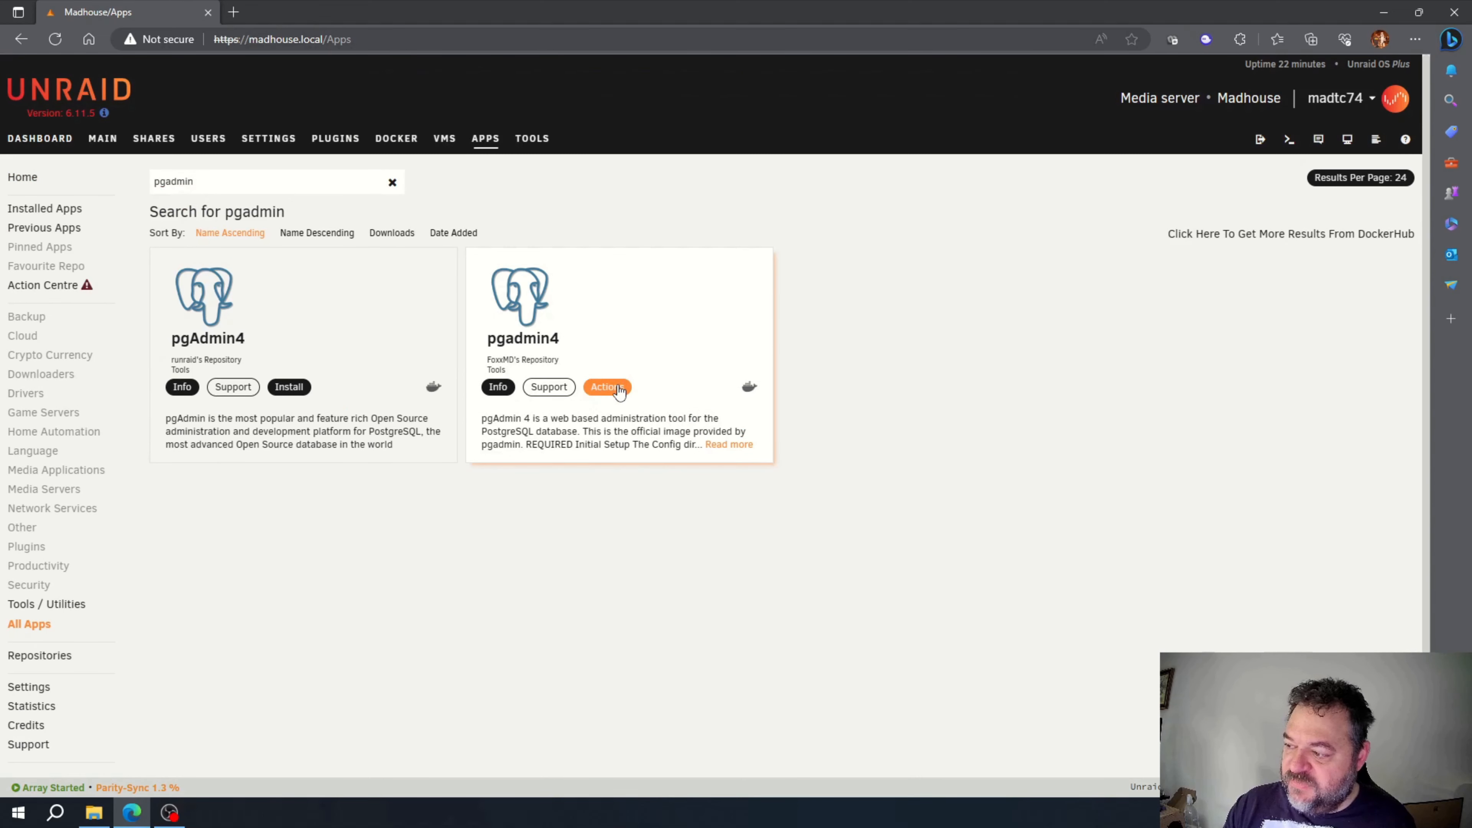
left_click(607, 387)
left_click(639, 359)
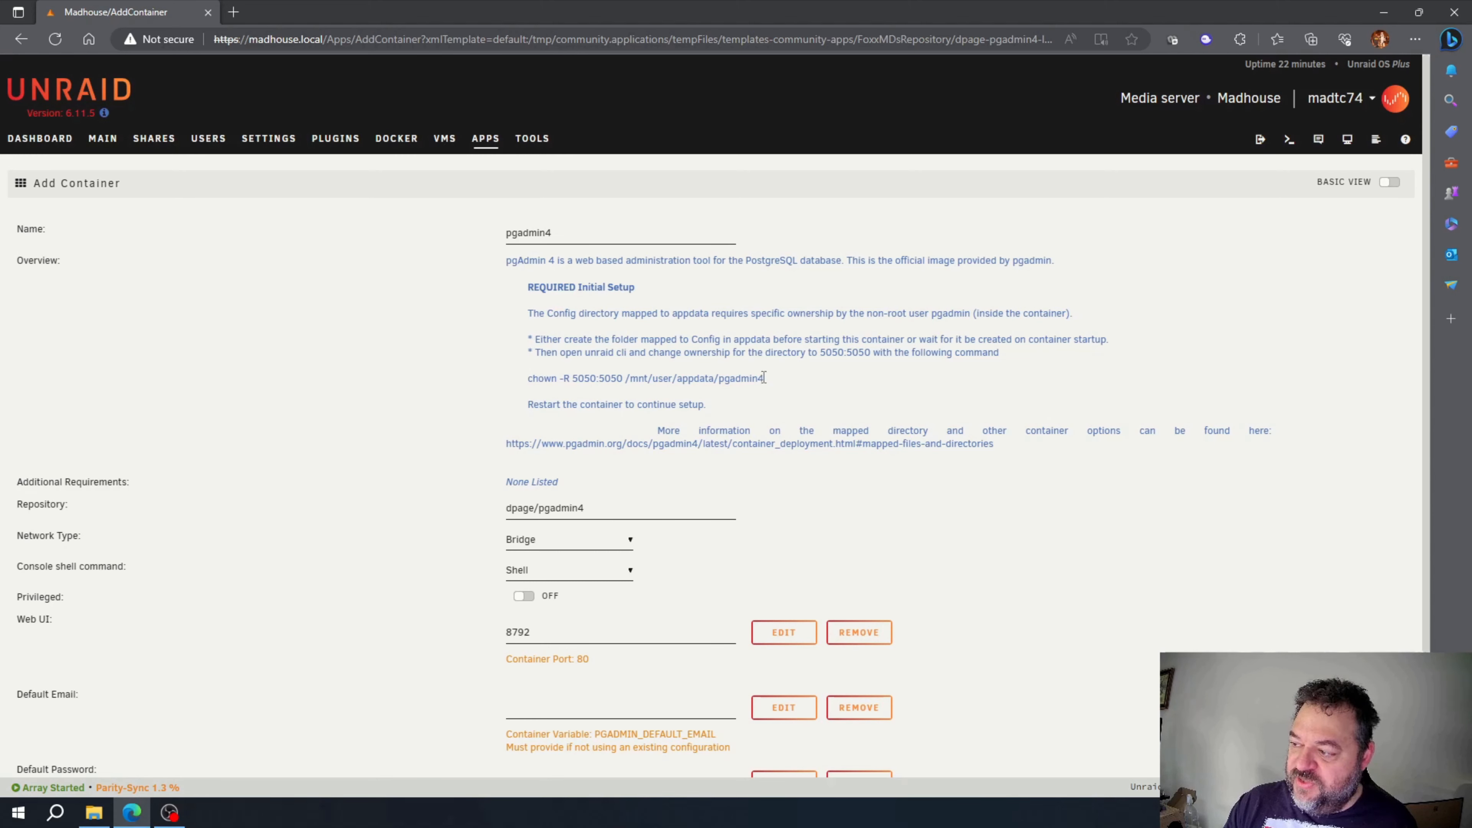
Step: Copy the setup note's command 'chown -R 5050:5050 /mnt/user/appdata/pgadmin4'
left_click_drag(773, 383, 533, 376)
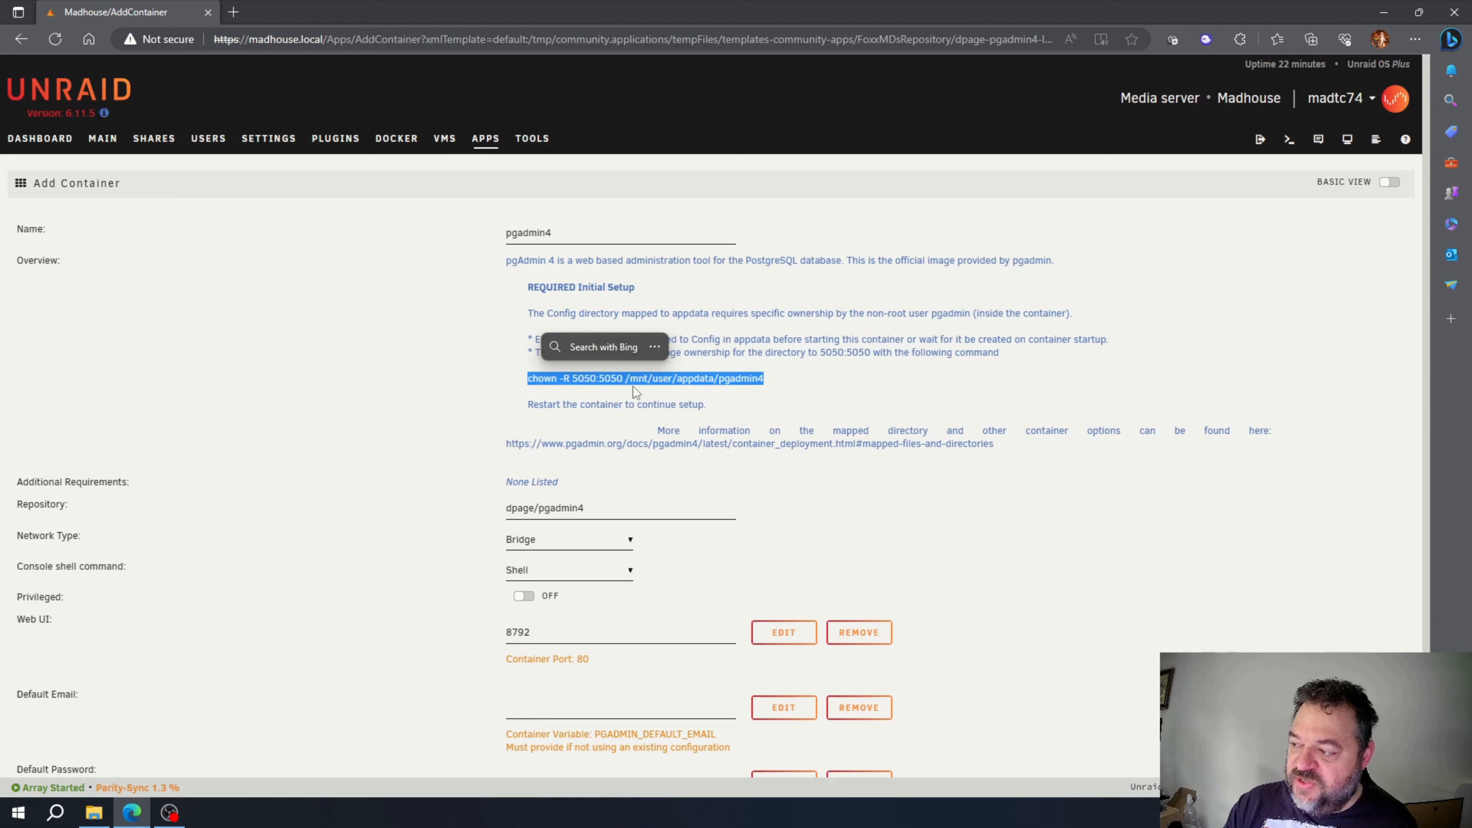
right_click(658, 385)
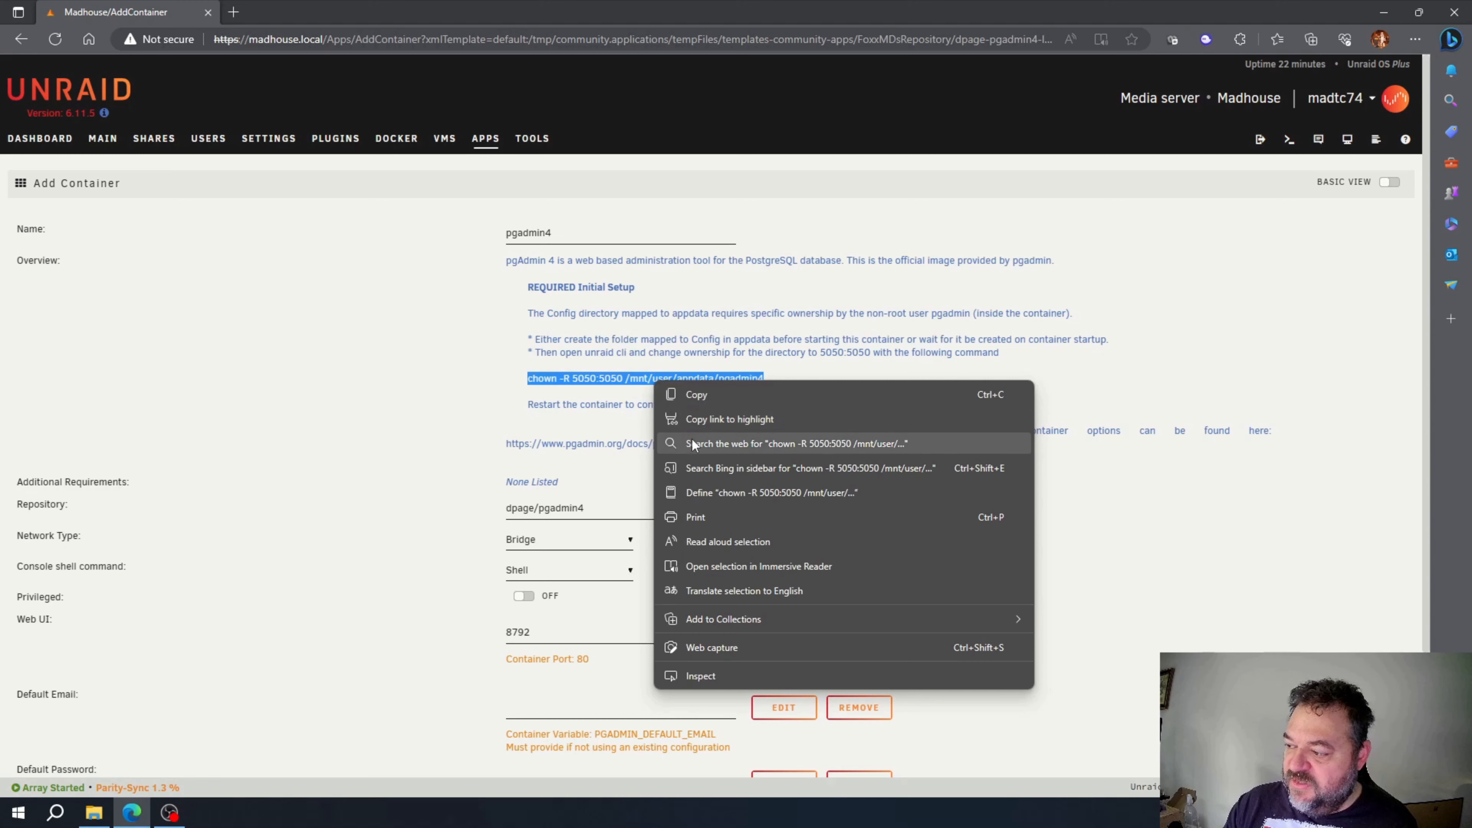
left_click(702, 397)
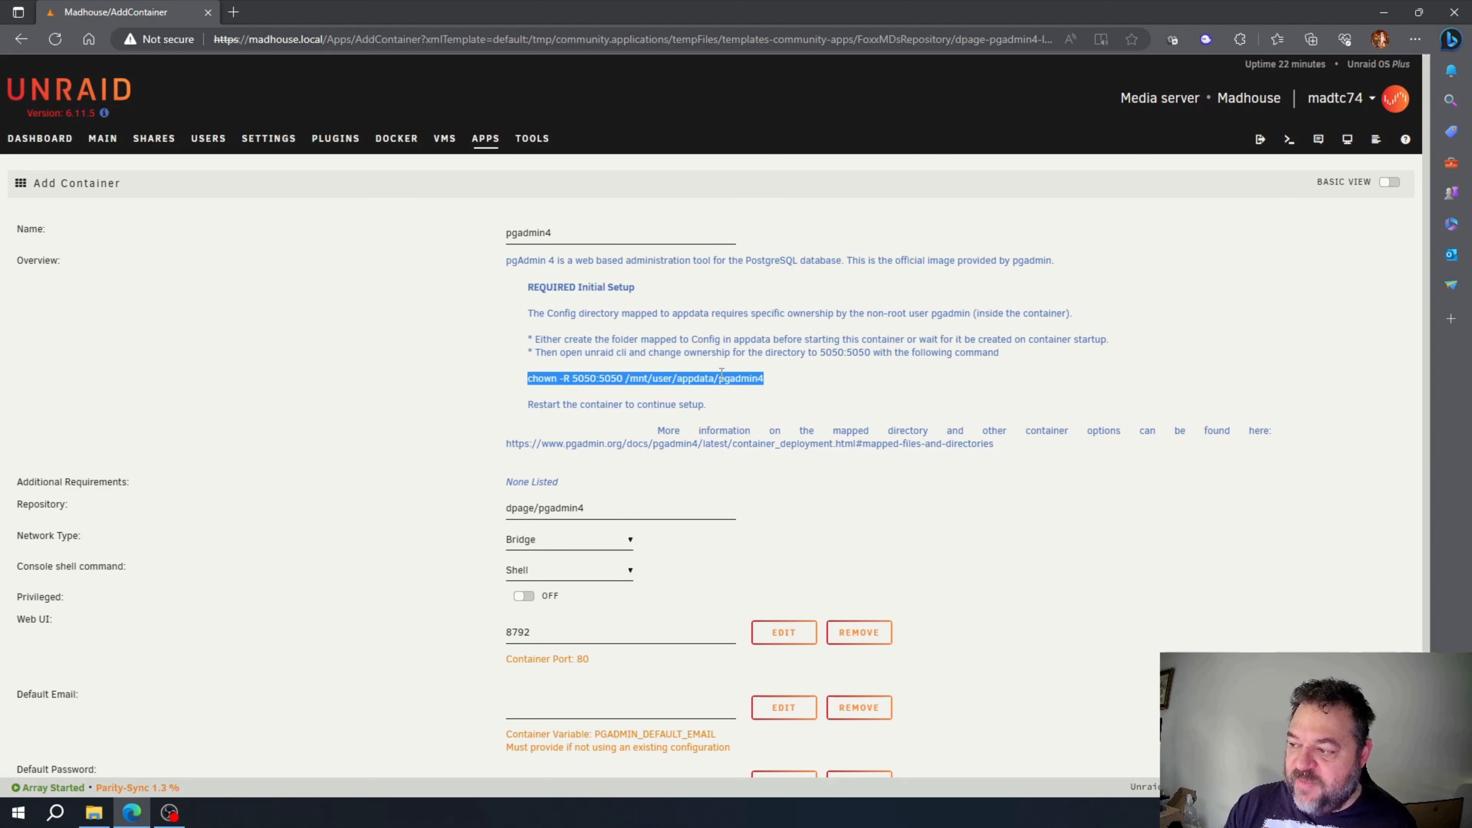
scroll(528, 340, "down", 3)
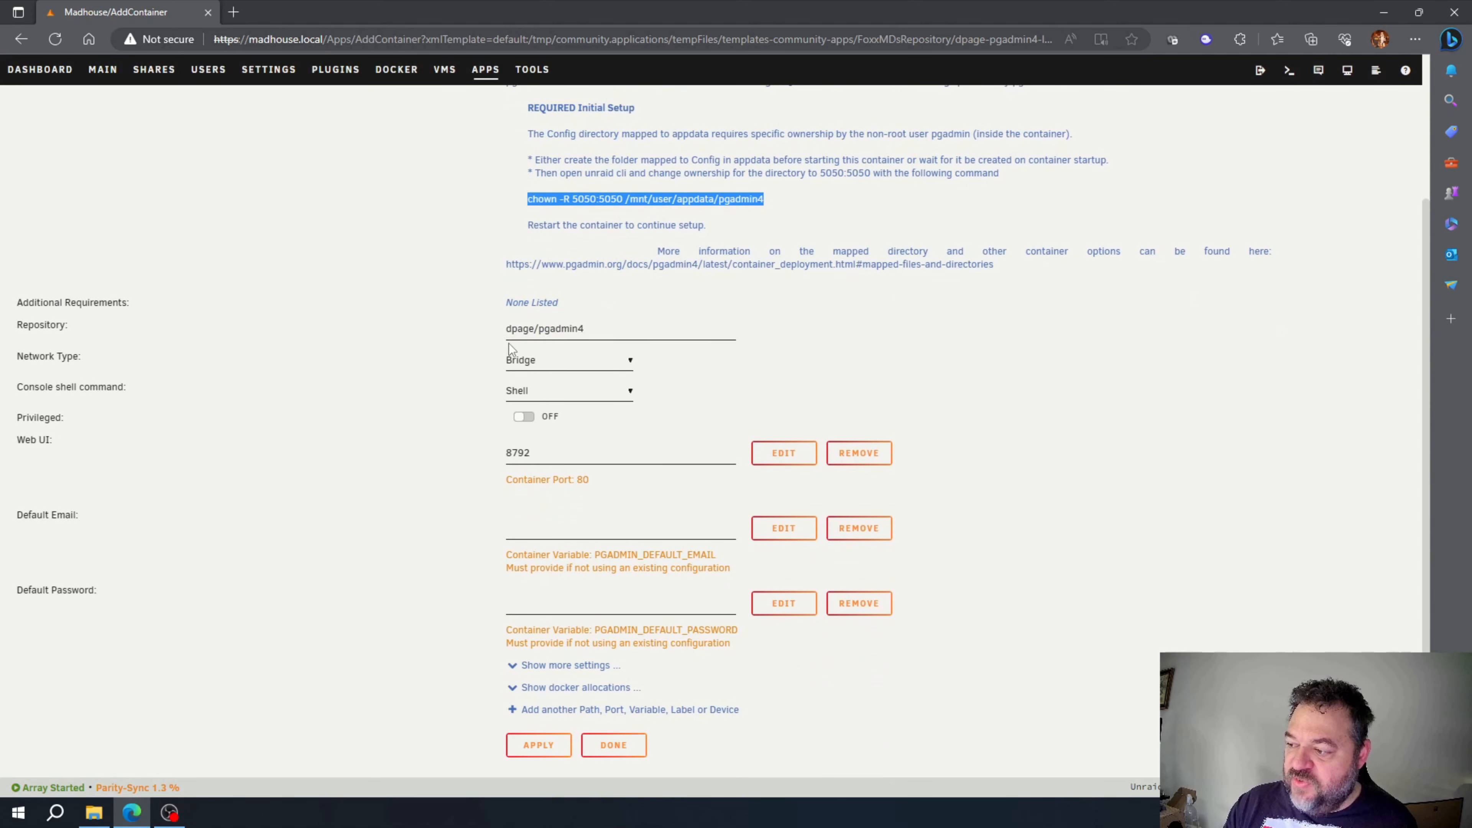
Step: Fill in pgadmin4's Default Email and Default Password, then apply to create the container
left_click(537, 527)
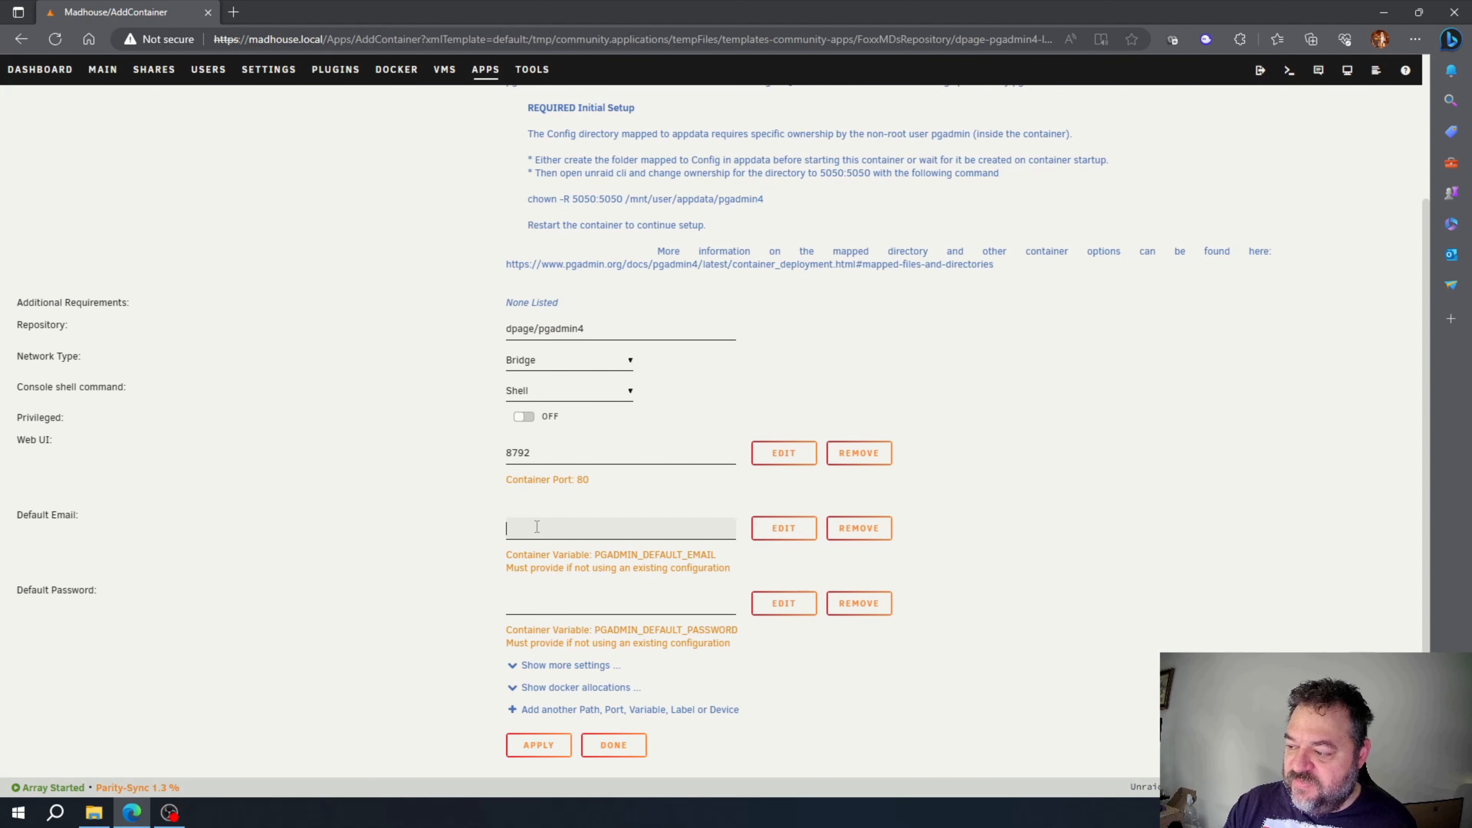
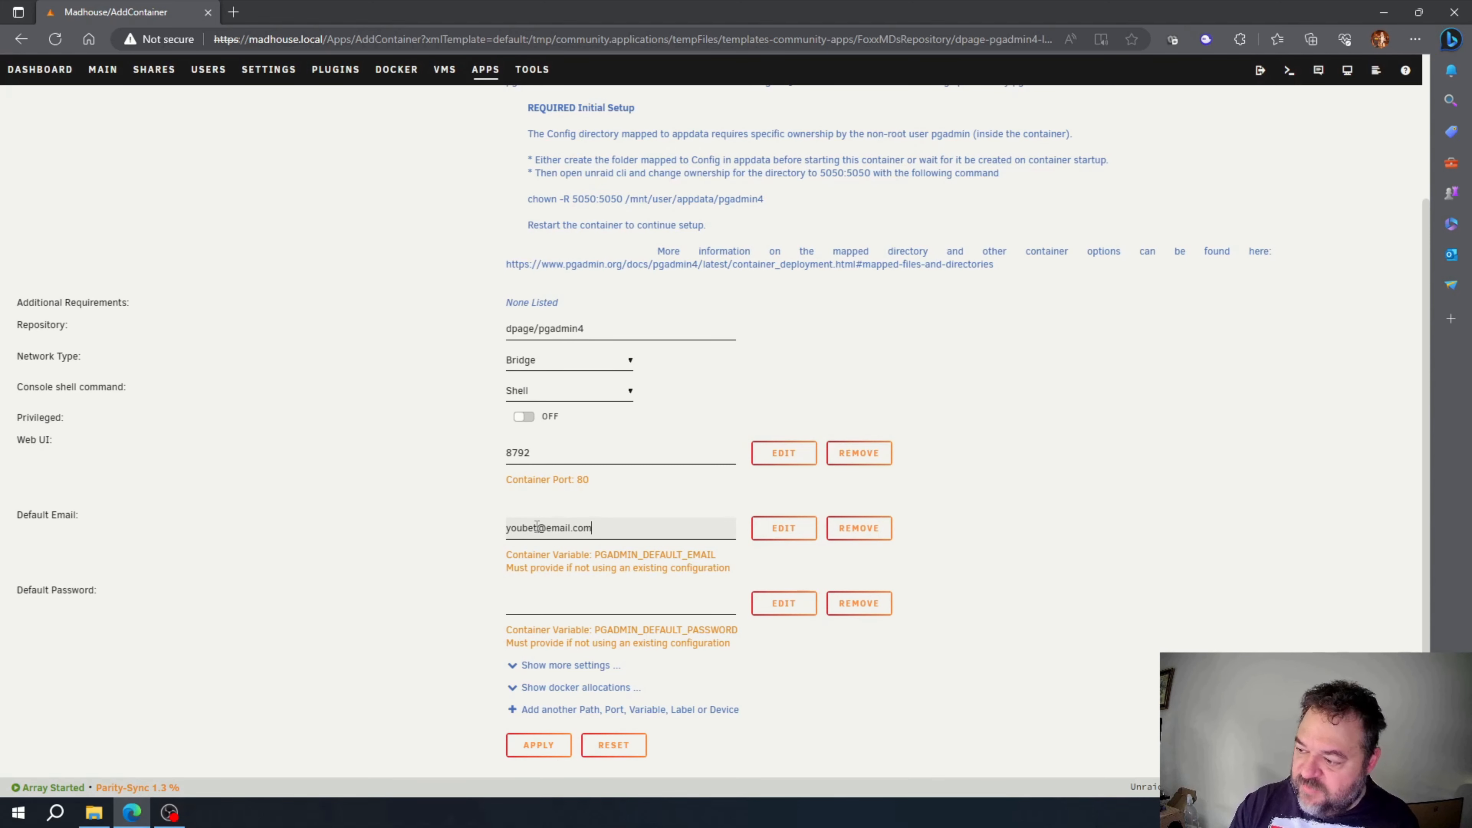
left_click(530, 601)
type("•••••••••••")
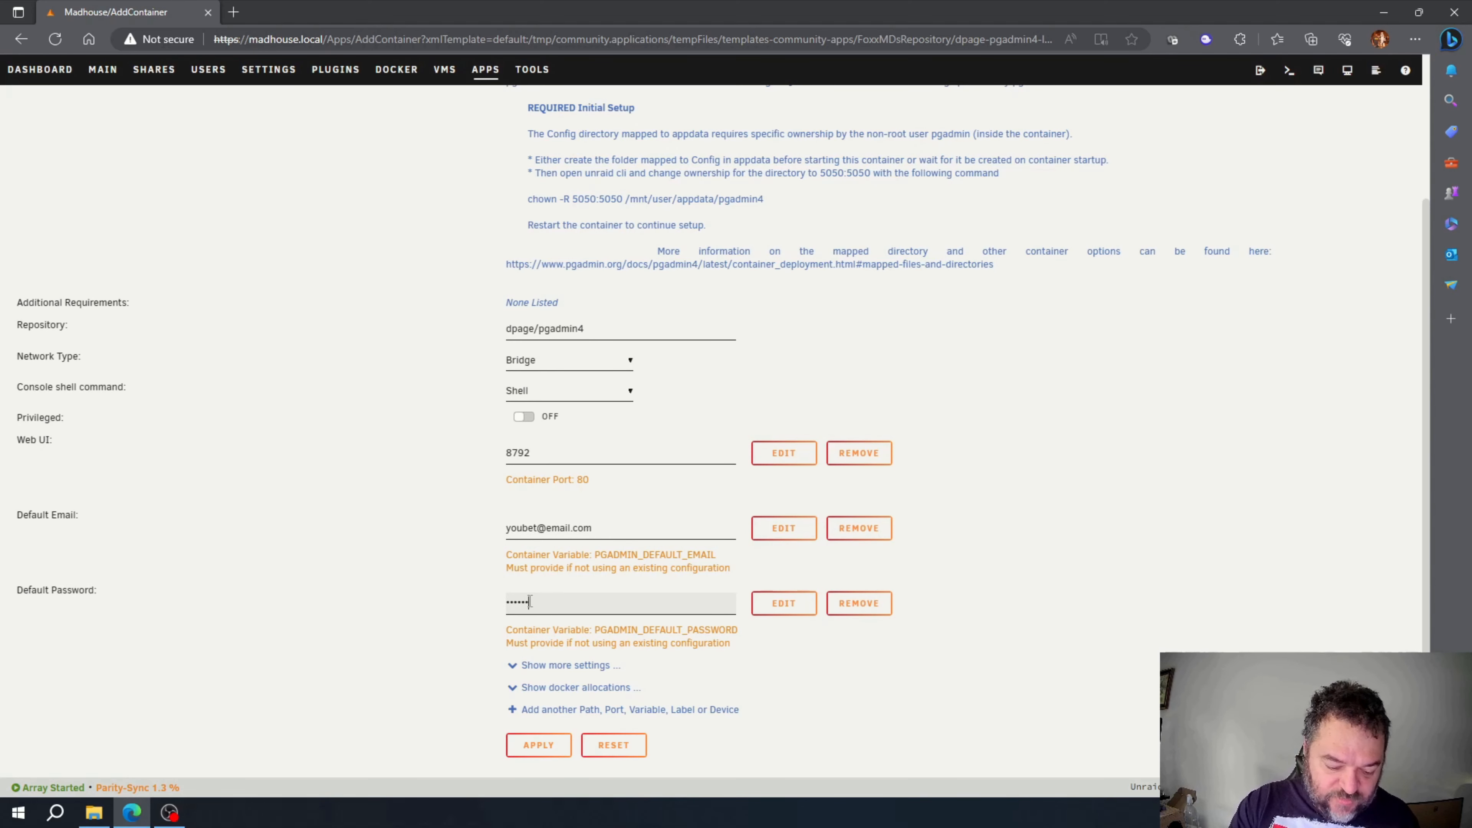
type("••")
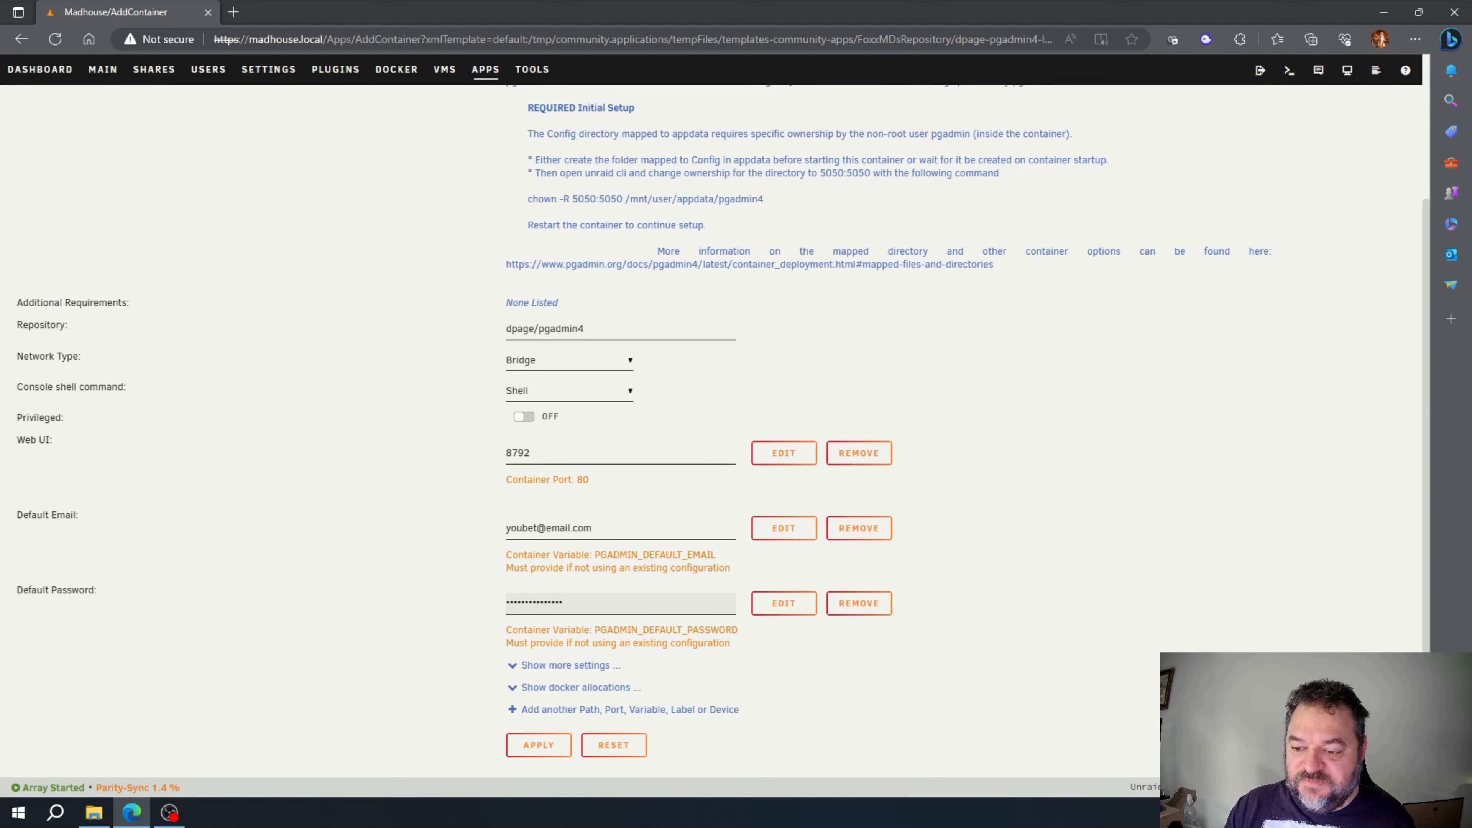
key("Return")
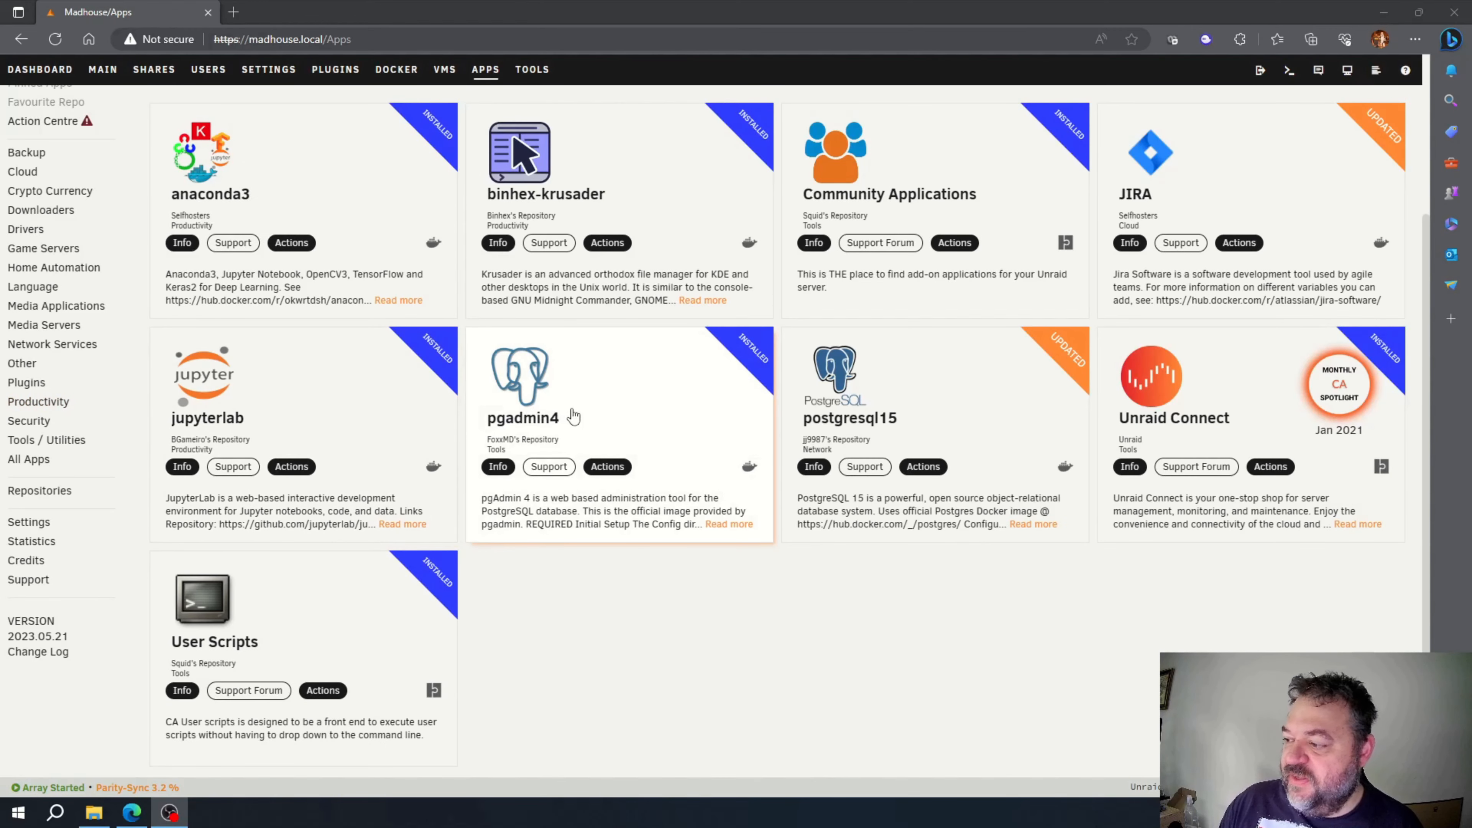
scroll(539, 404, "up", 3)
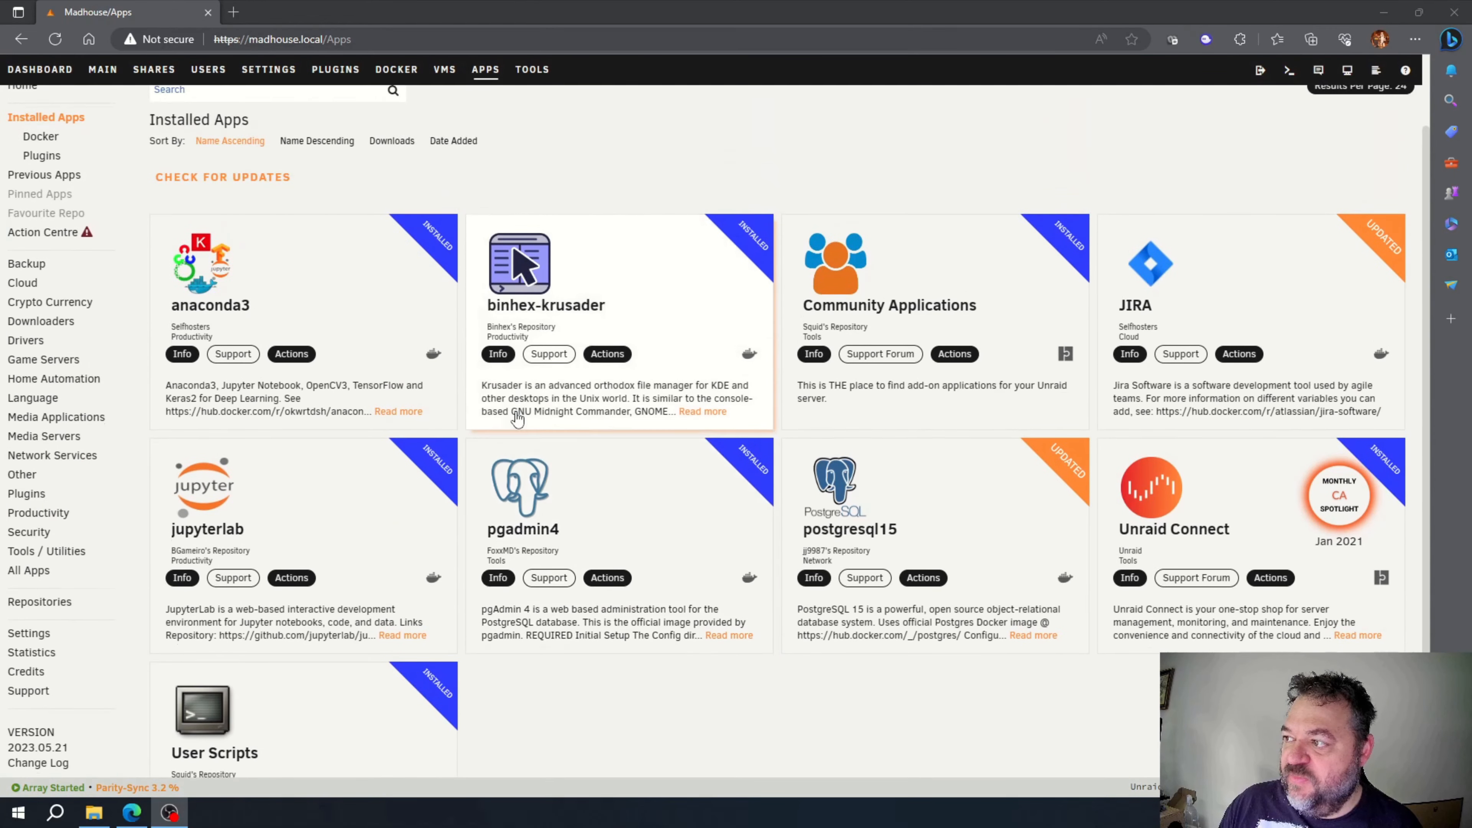
Step: In the web terminal, run 'chown -R 5050:5050 /mnt/user/appdata/pgadmin4', then close the terminal
left_click(24, 140)
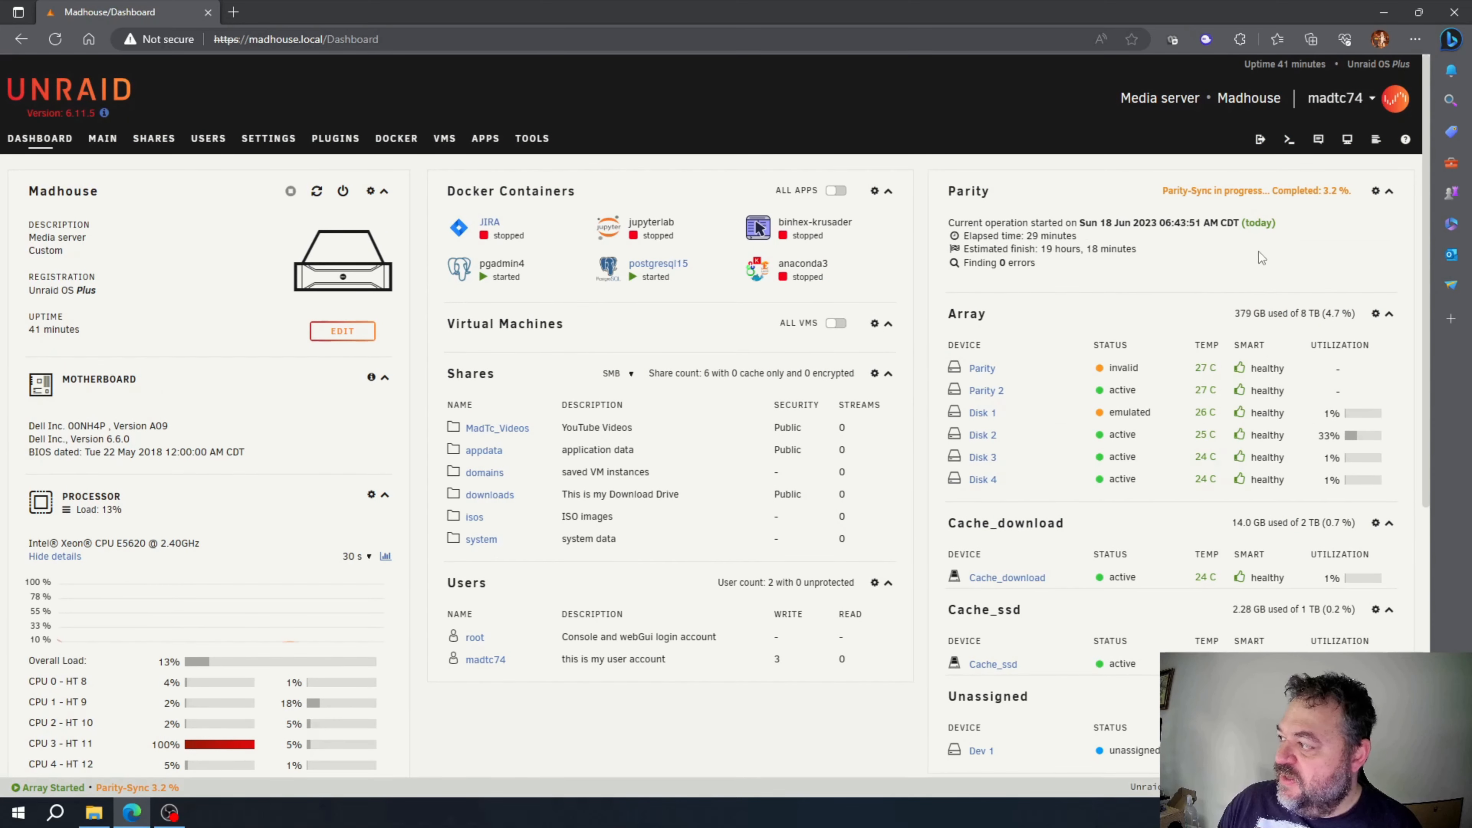
left_click(1287, 142)
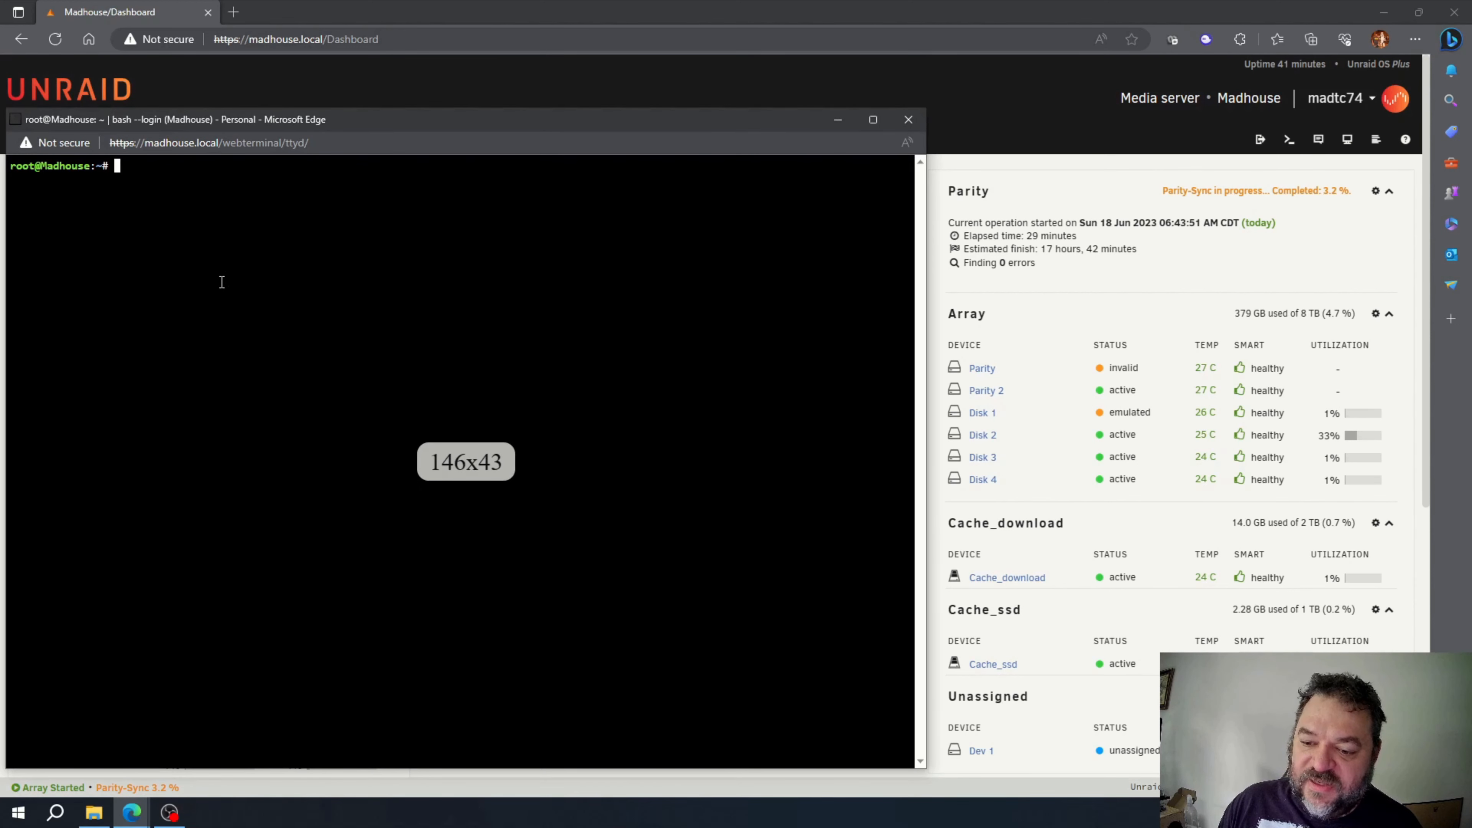
right_click(153, 179)
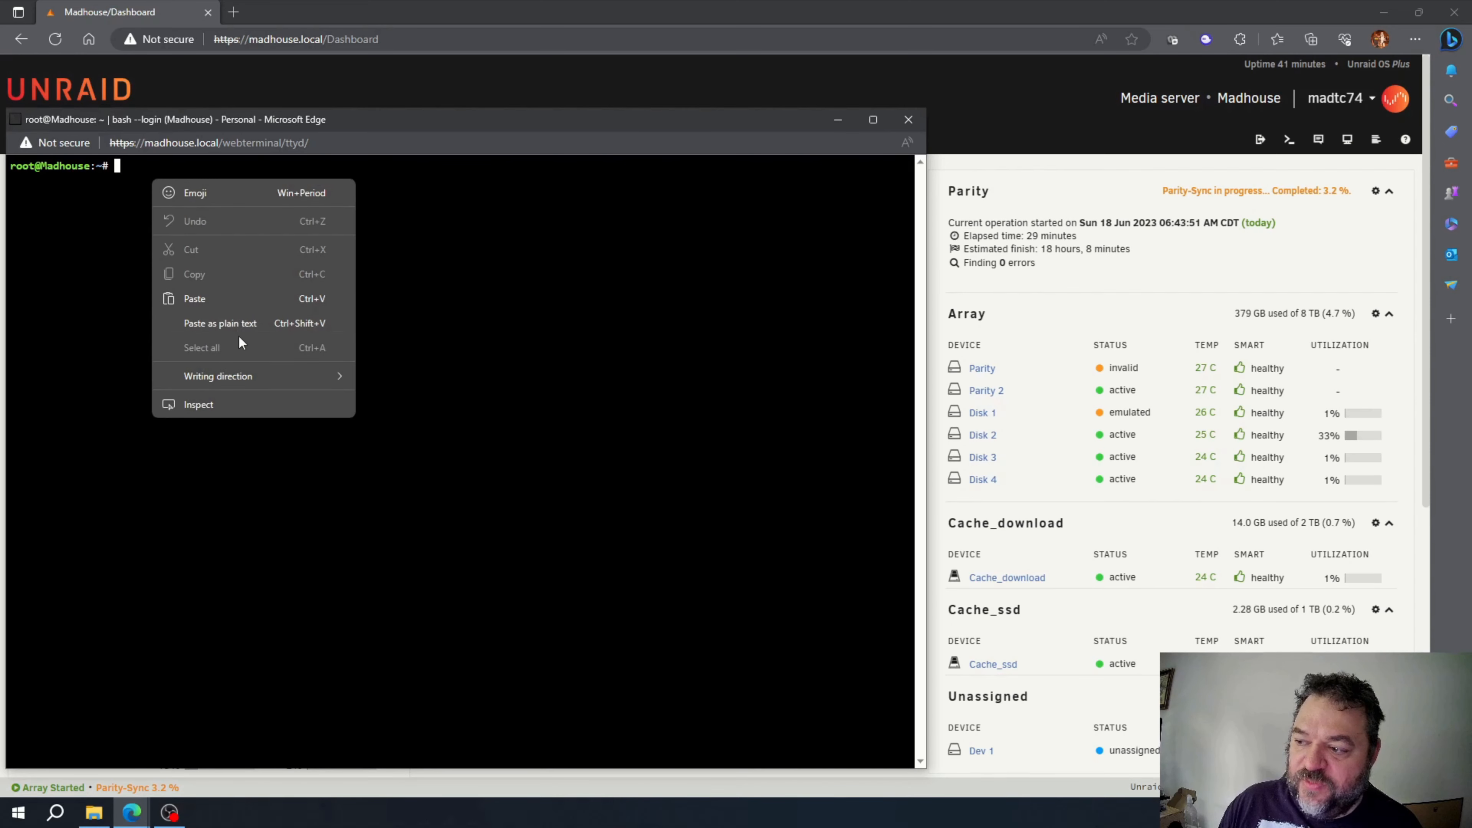
left_click(220, 324)
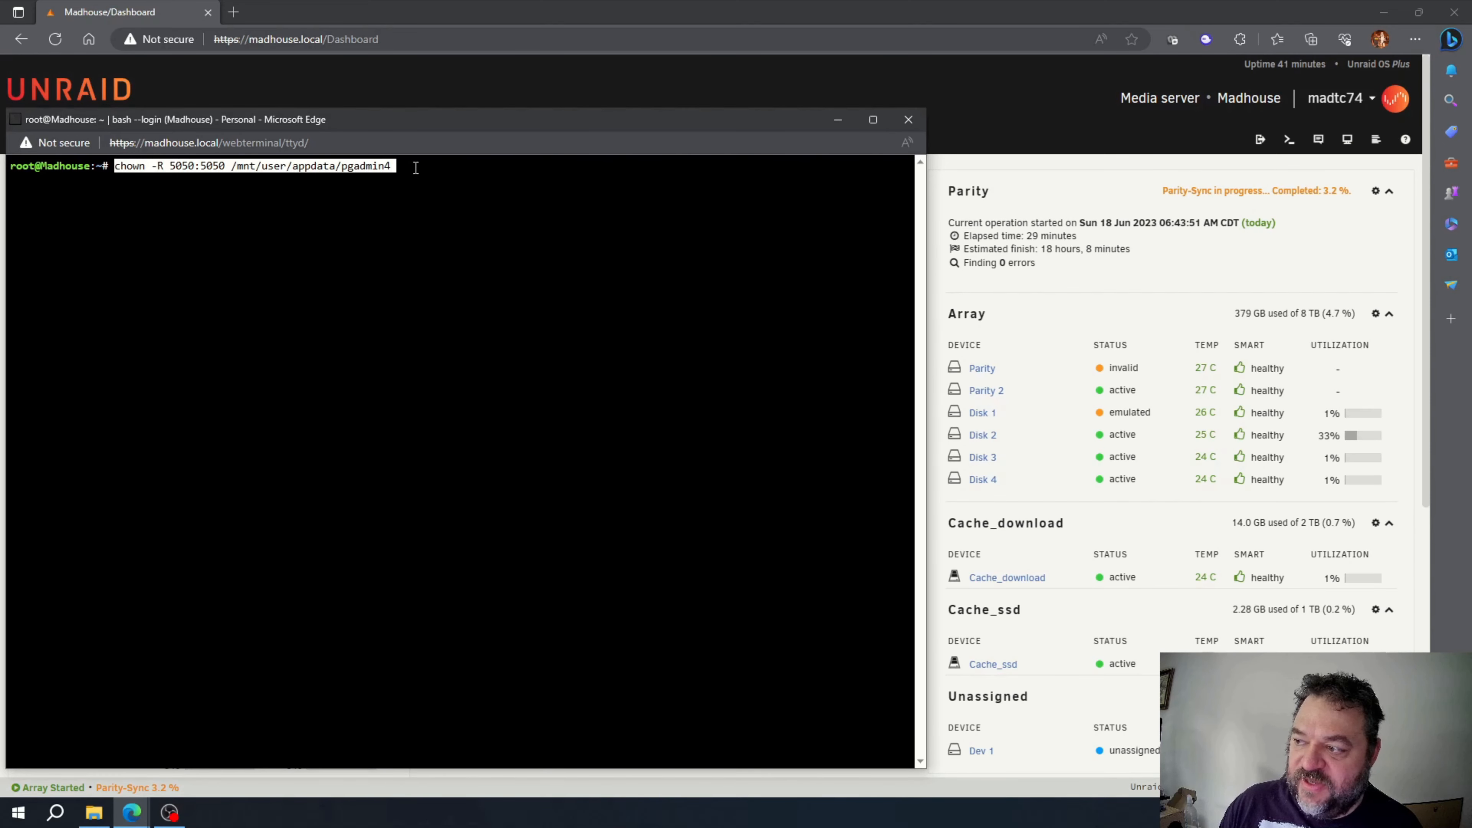
key("Return")
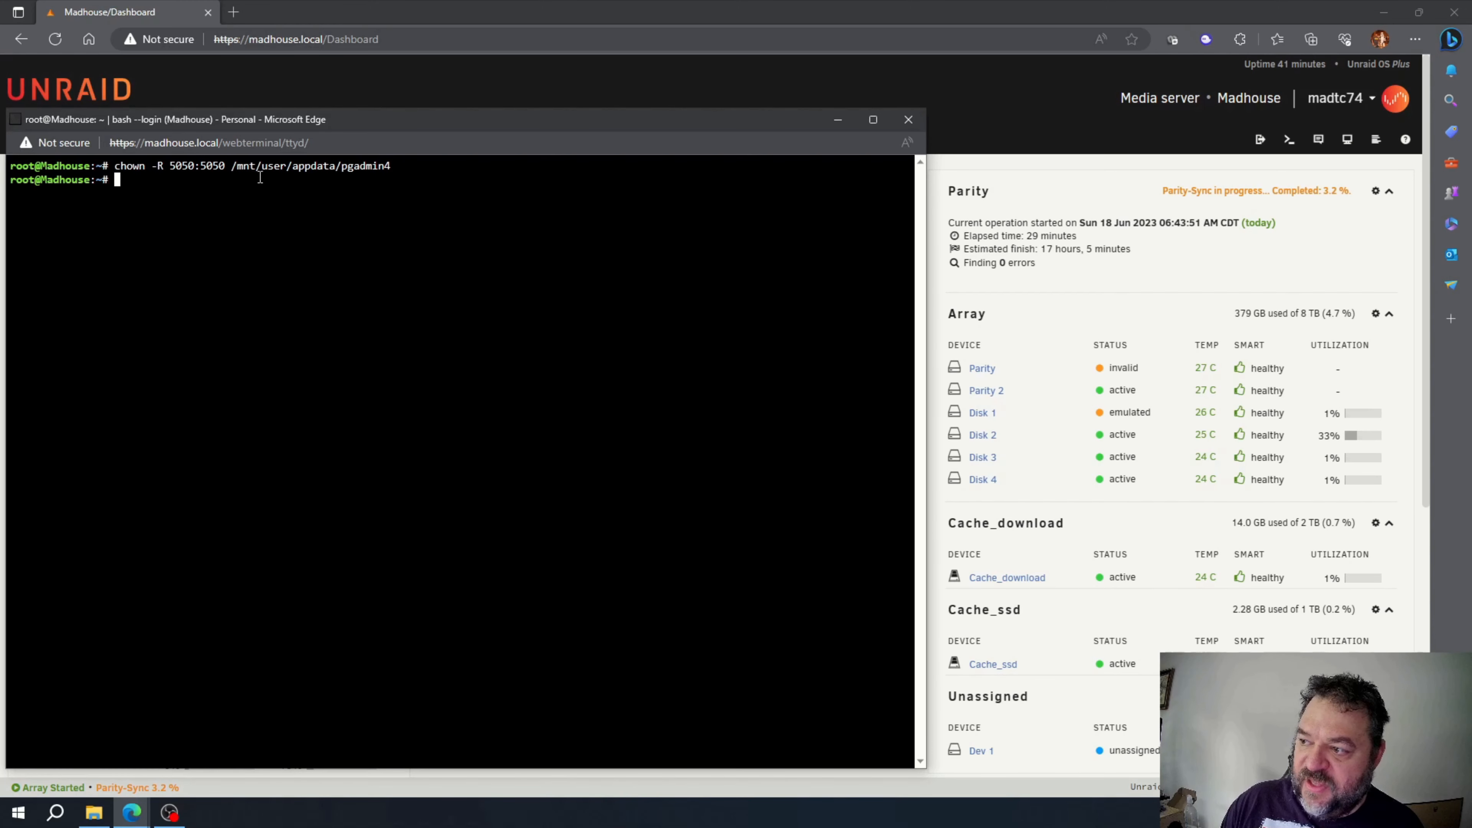
left_click_drag(335, 169, 406, 174)
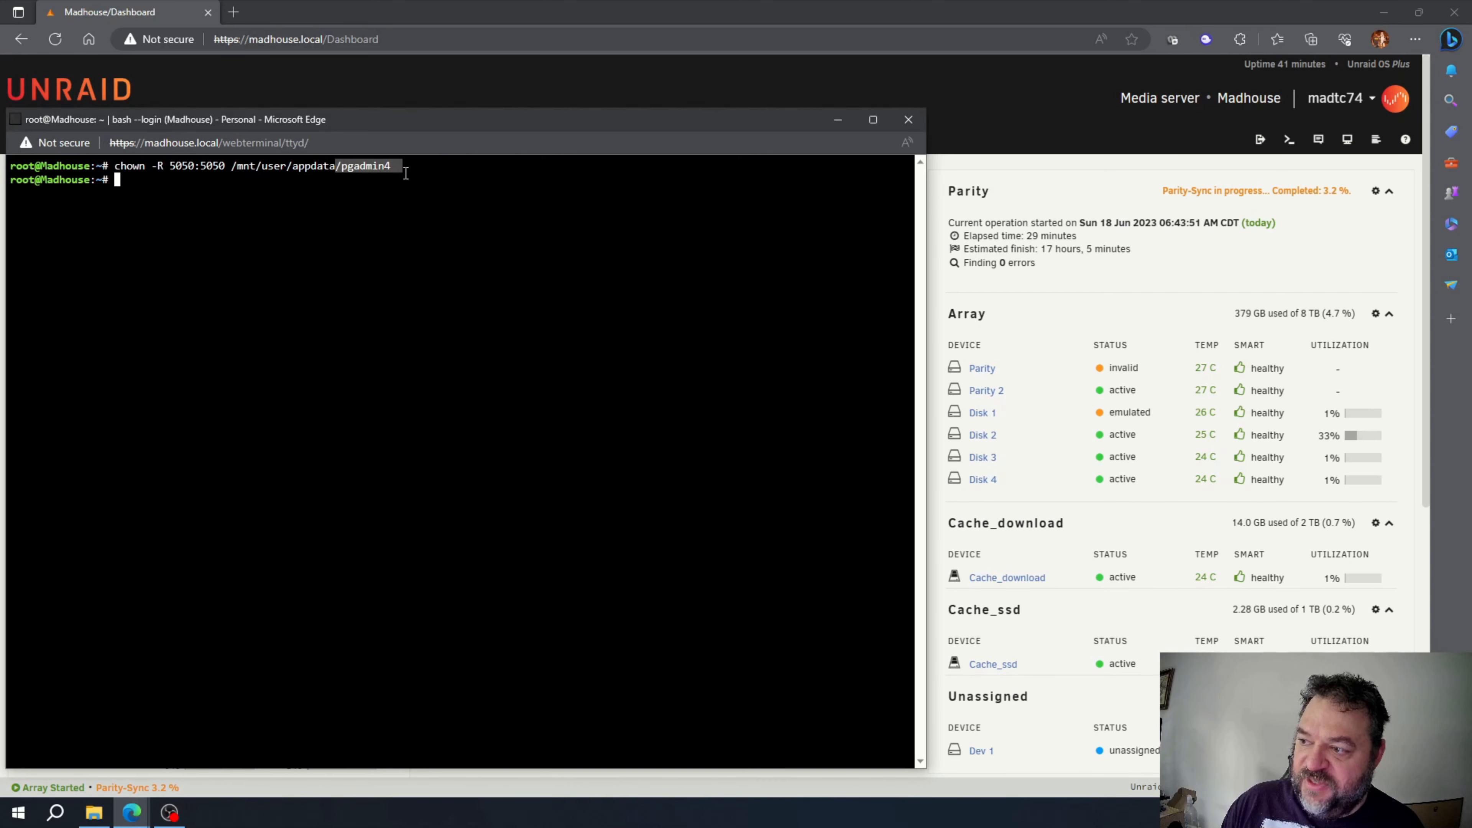
left_click(899, 117)
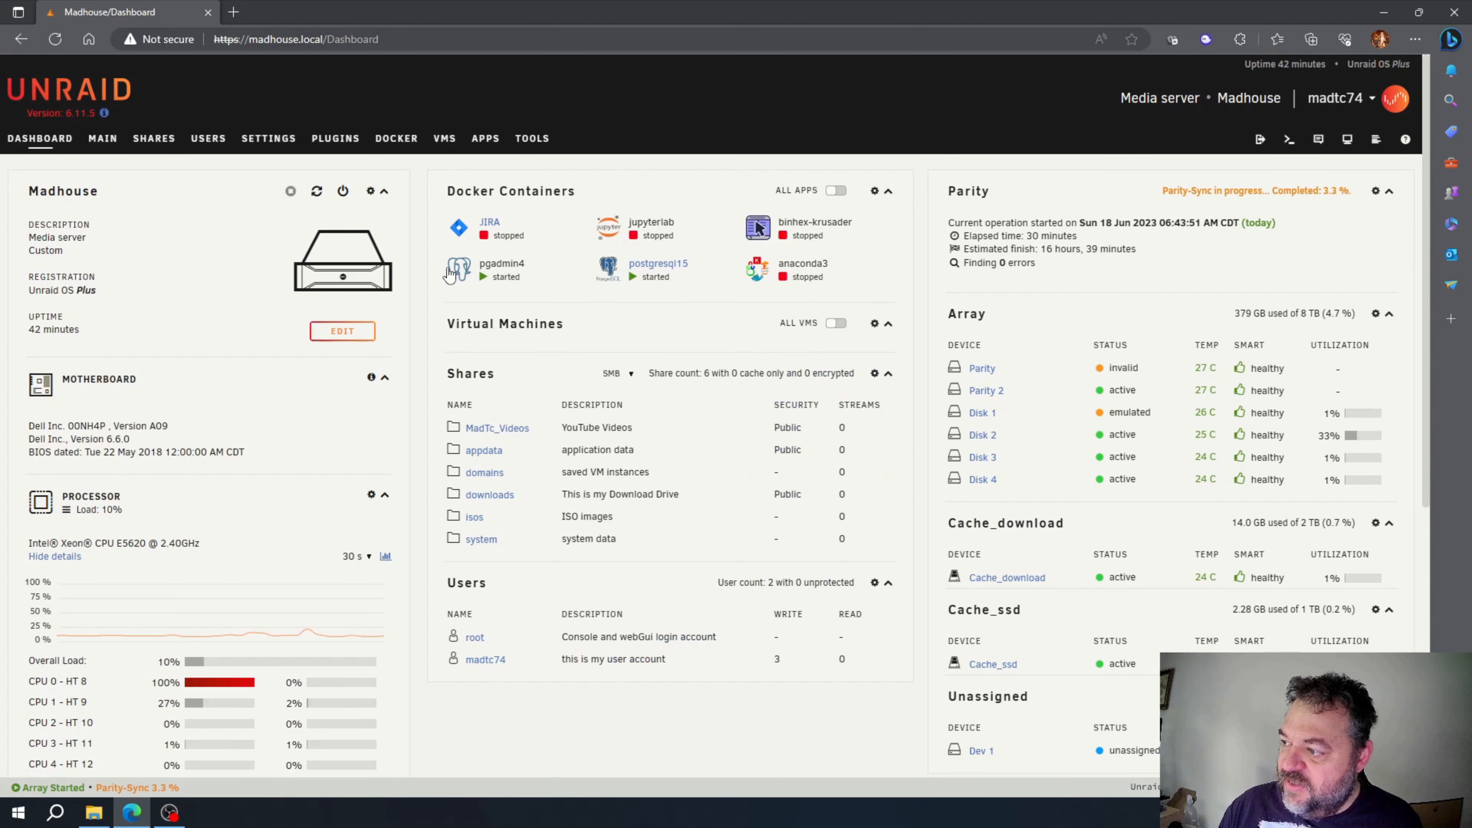
Step: Launch the pgadmin4 WebUI from the container's Dashboard menu
left_click(461, 271)
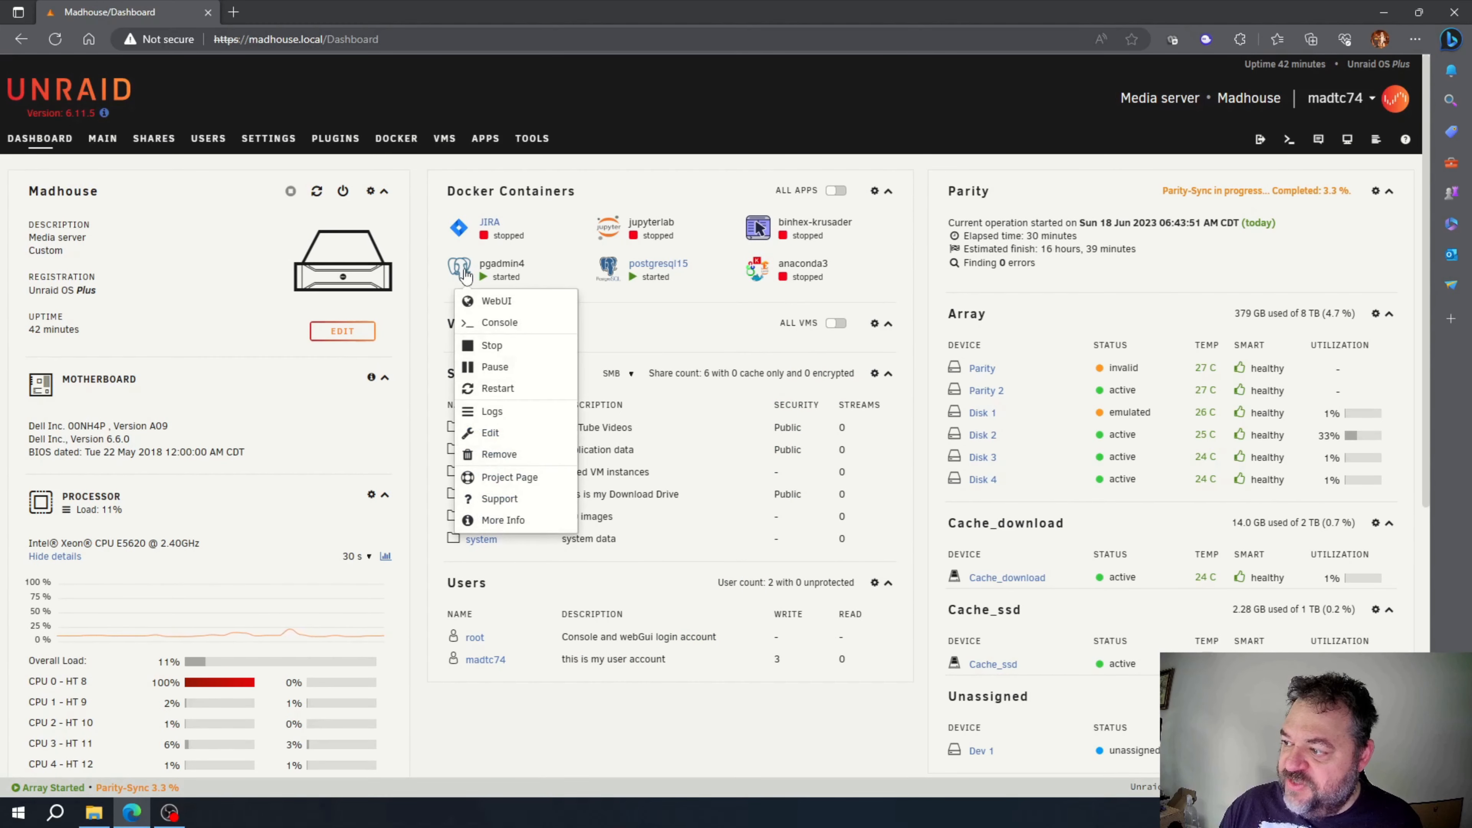
left_click(486, 301)
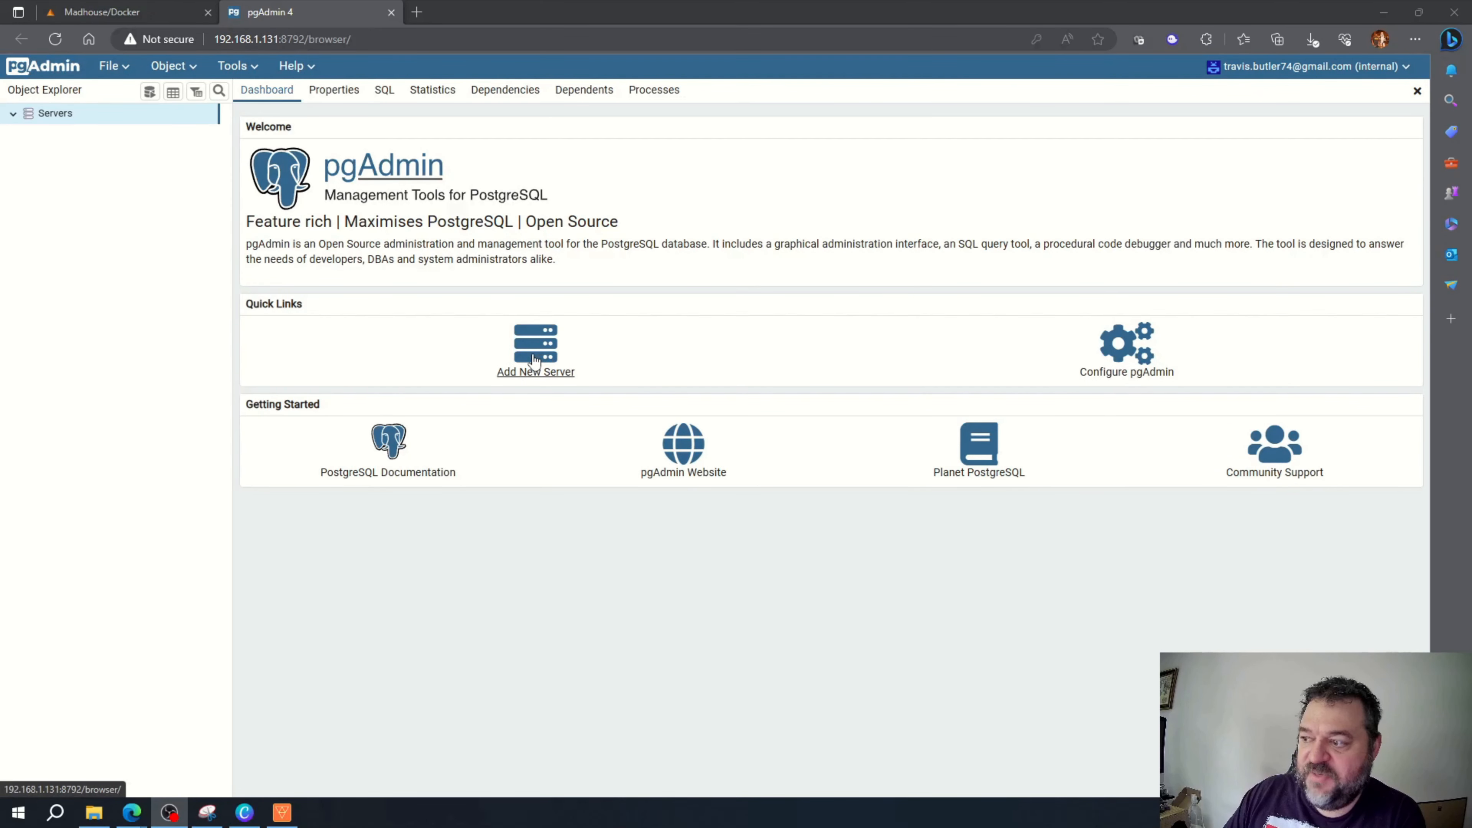
Step: Add server 'mydatabase' with host 192.168.1.131, port 5432 and its password, then save
left_click(534, 362)
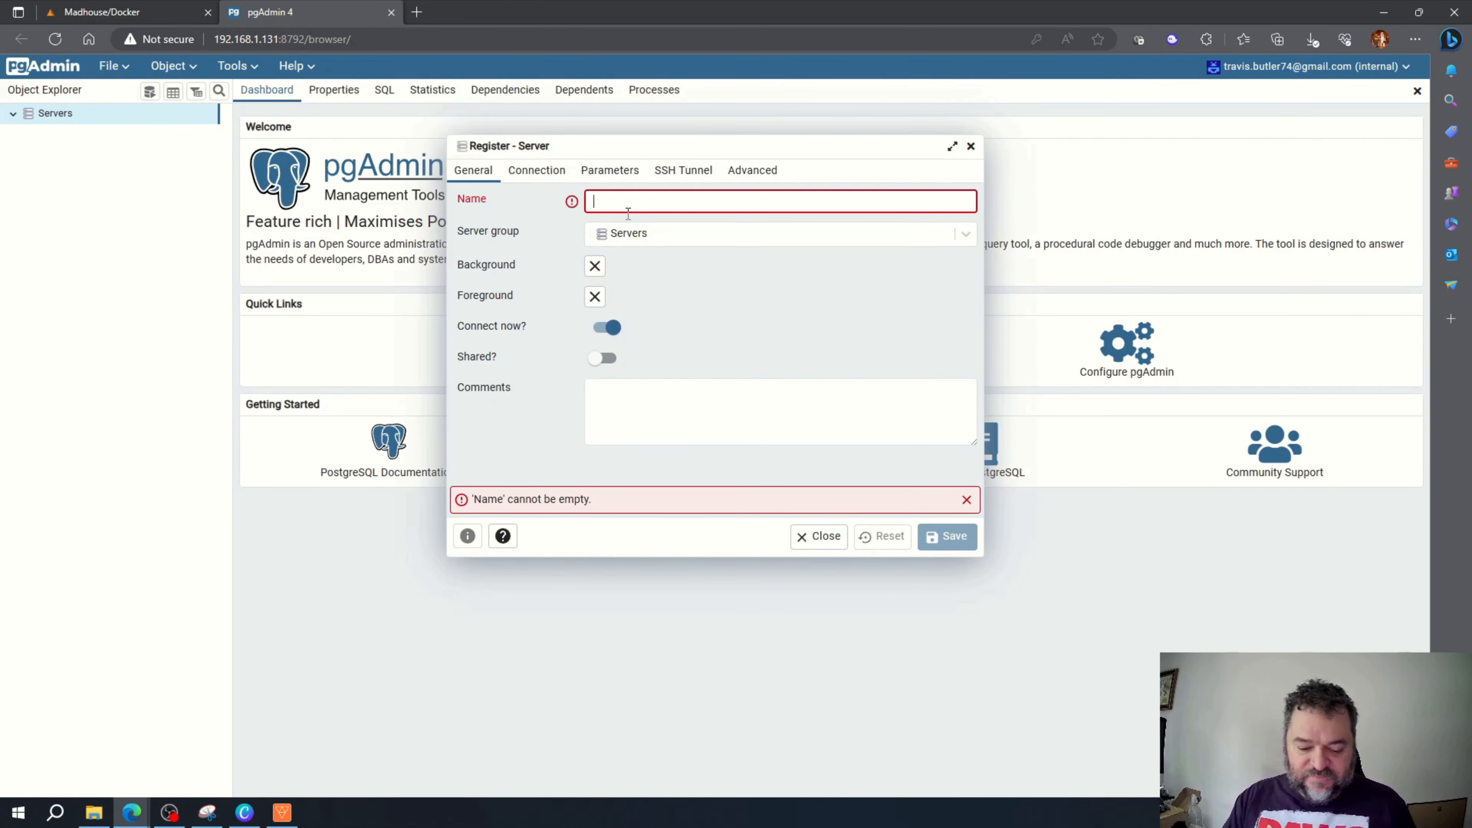
type("mydata")
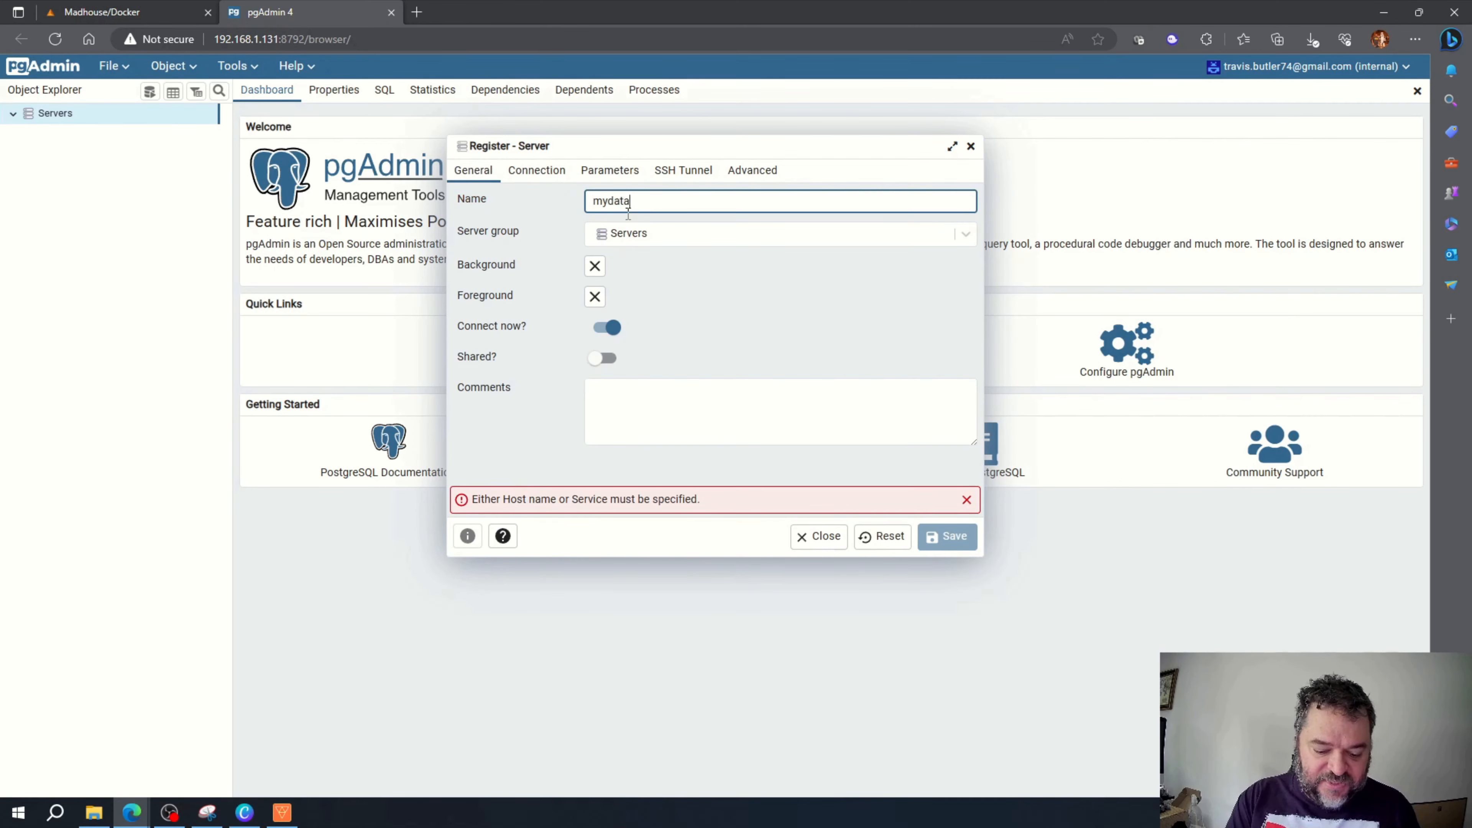
left_click(536, 170)
left_click(615, 203)
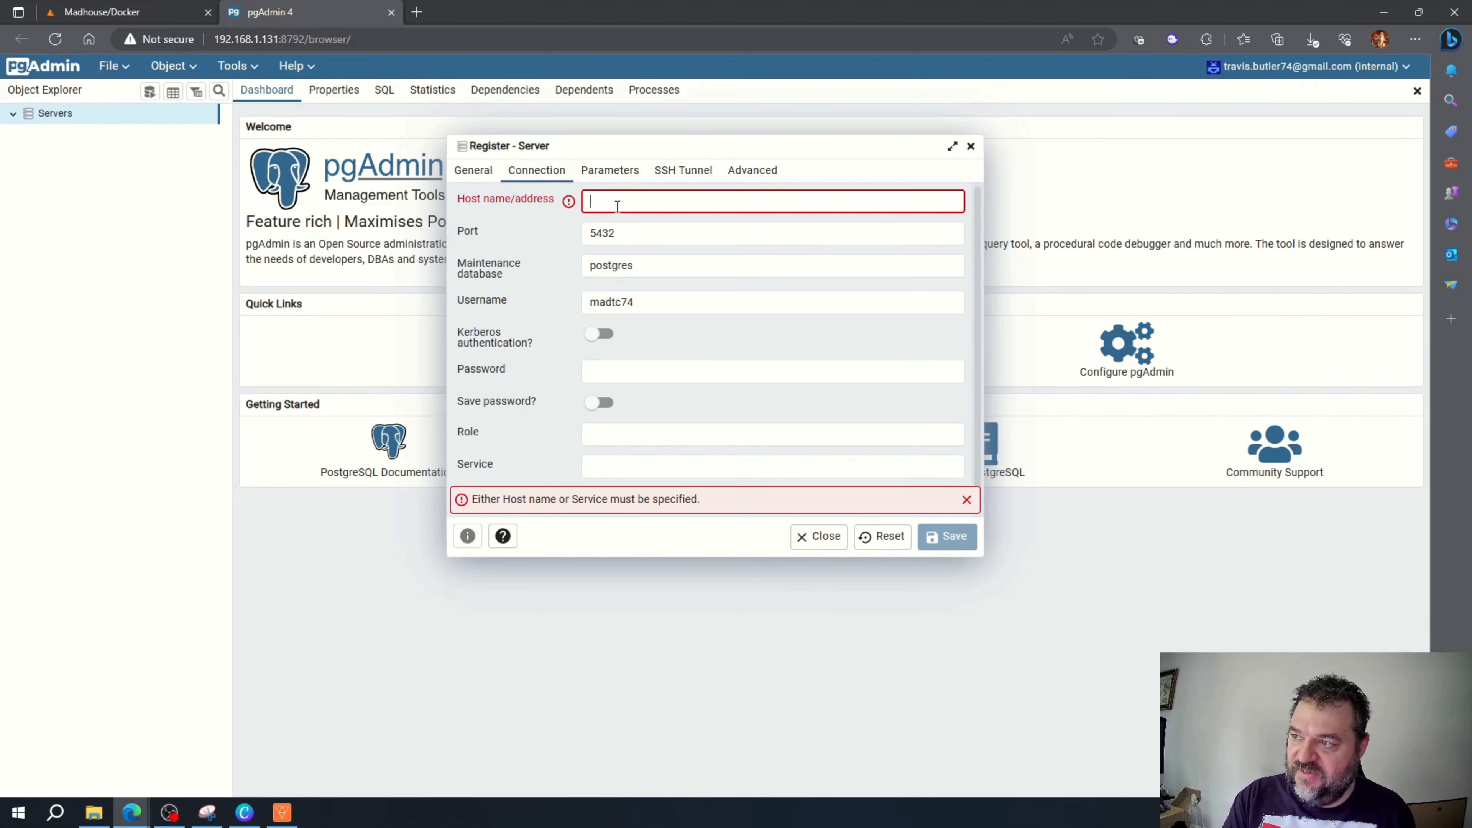
type("192")
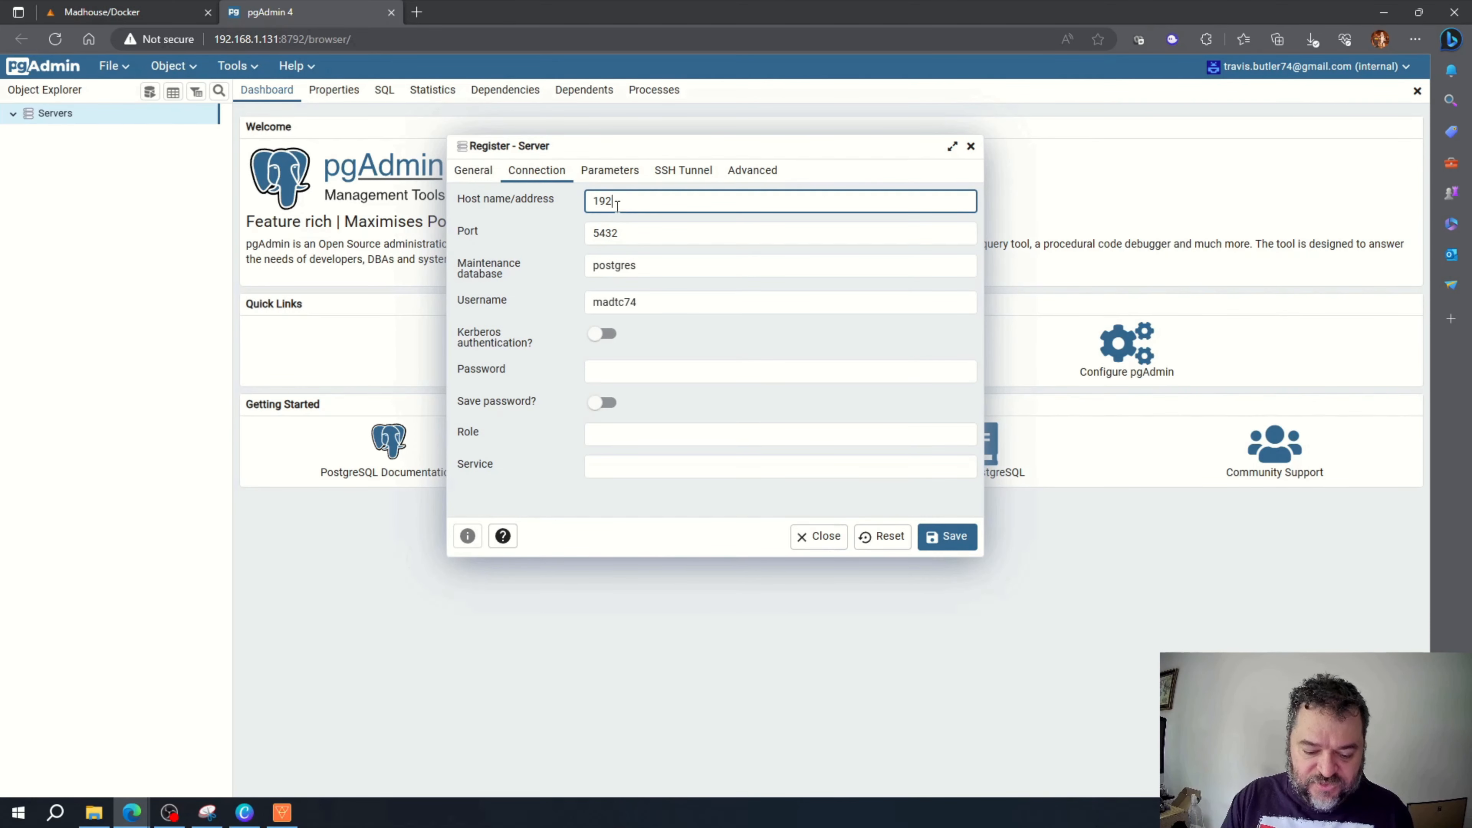
type(".168.1.")
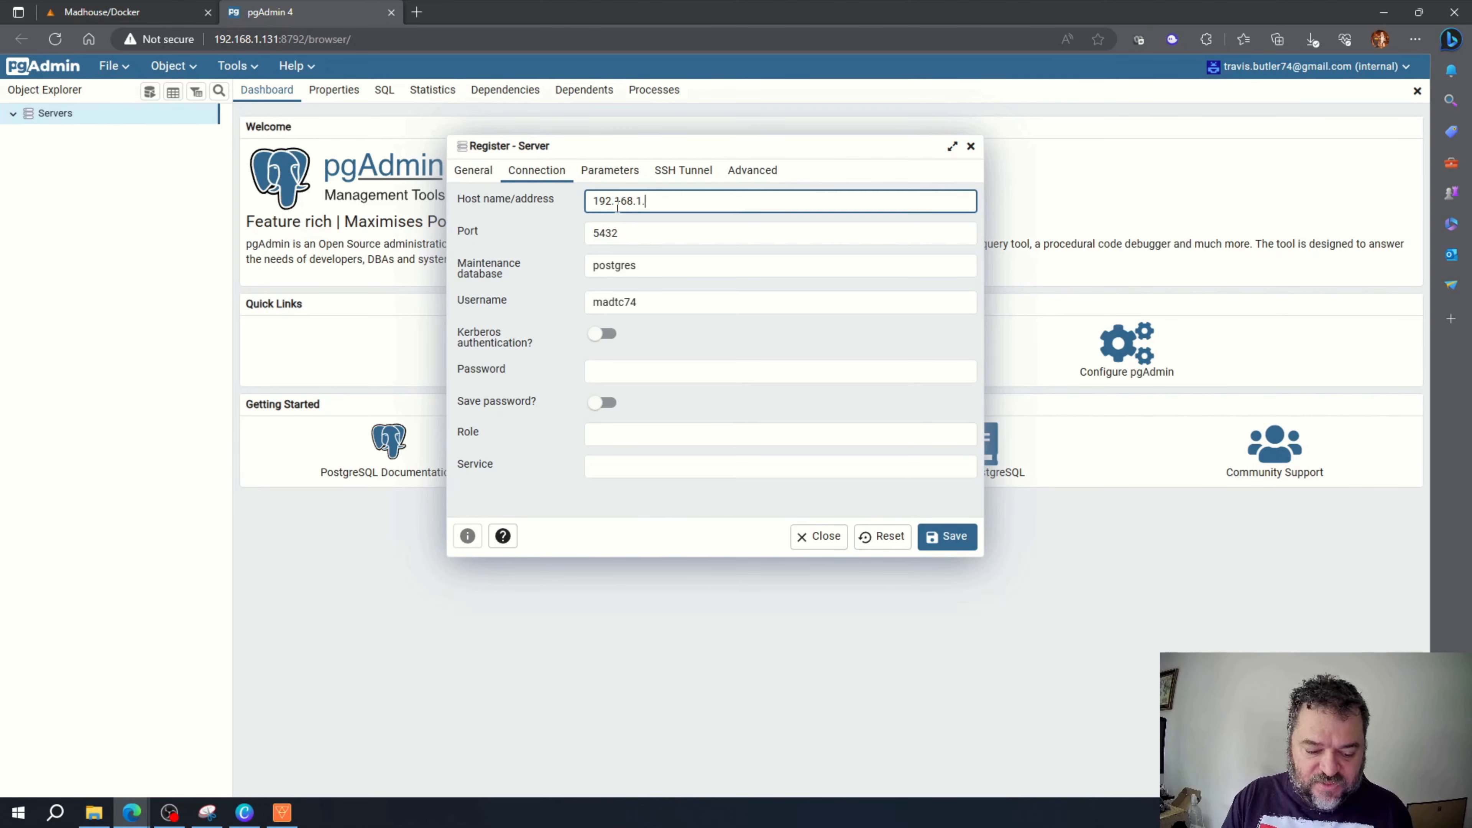
type("131")
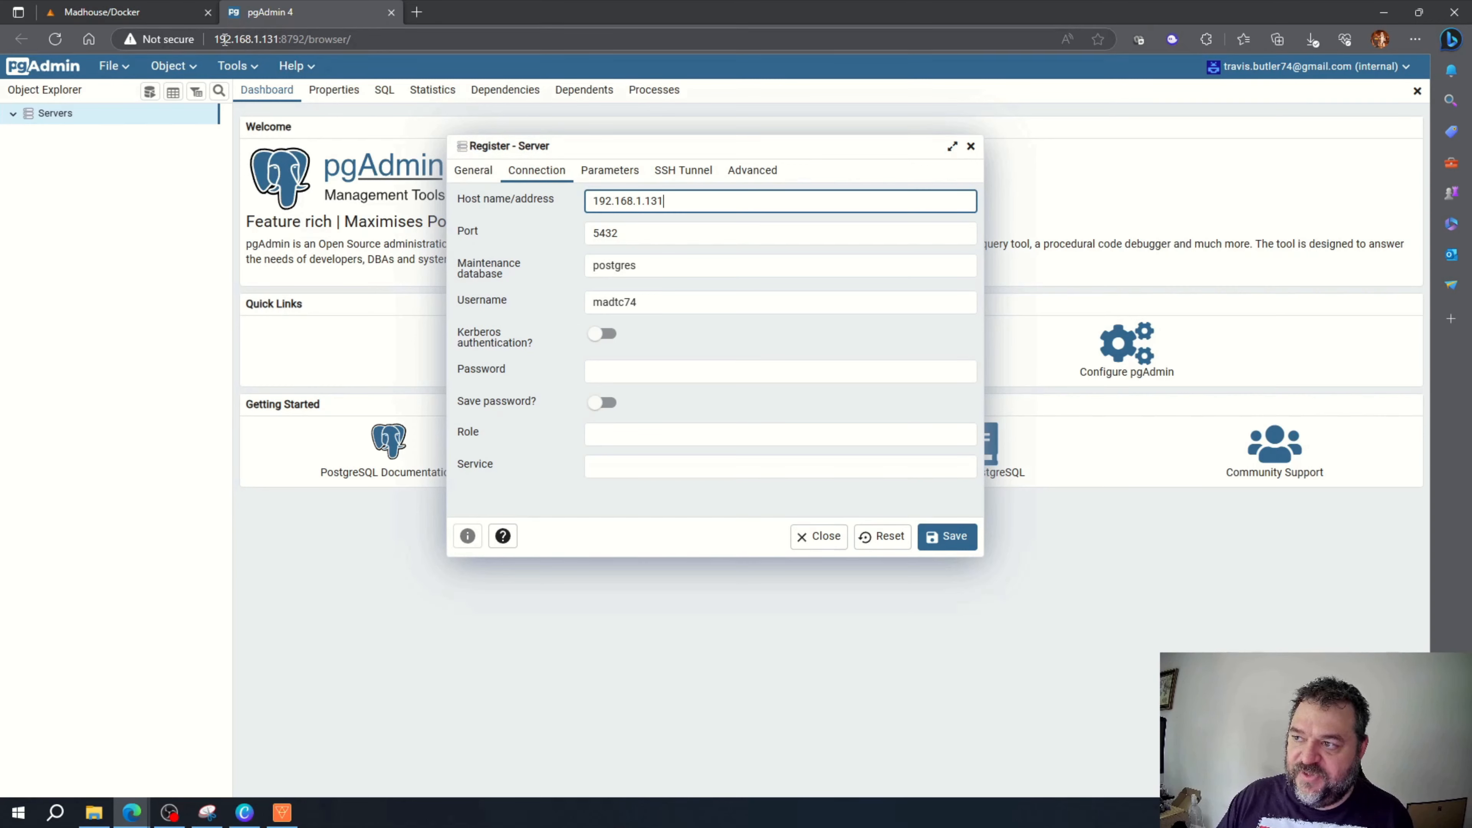
left_click_drag(675, 201, 583, 202)
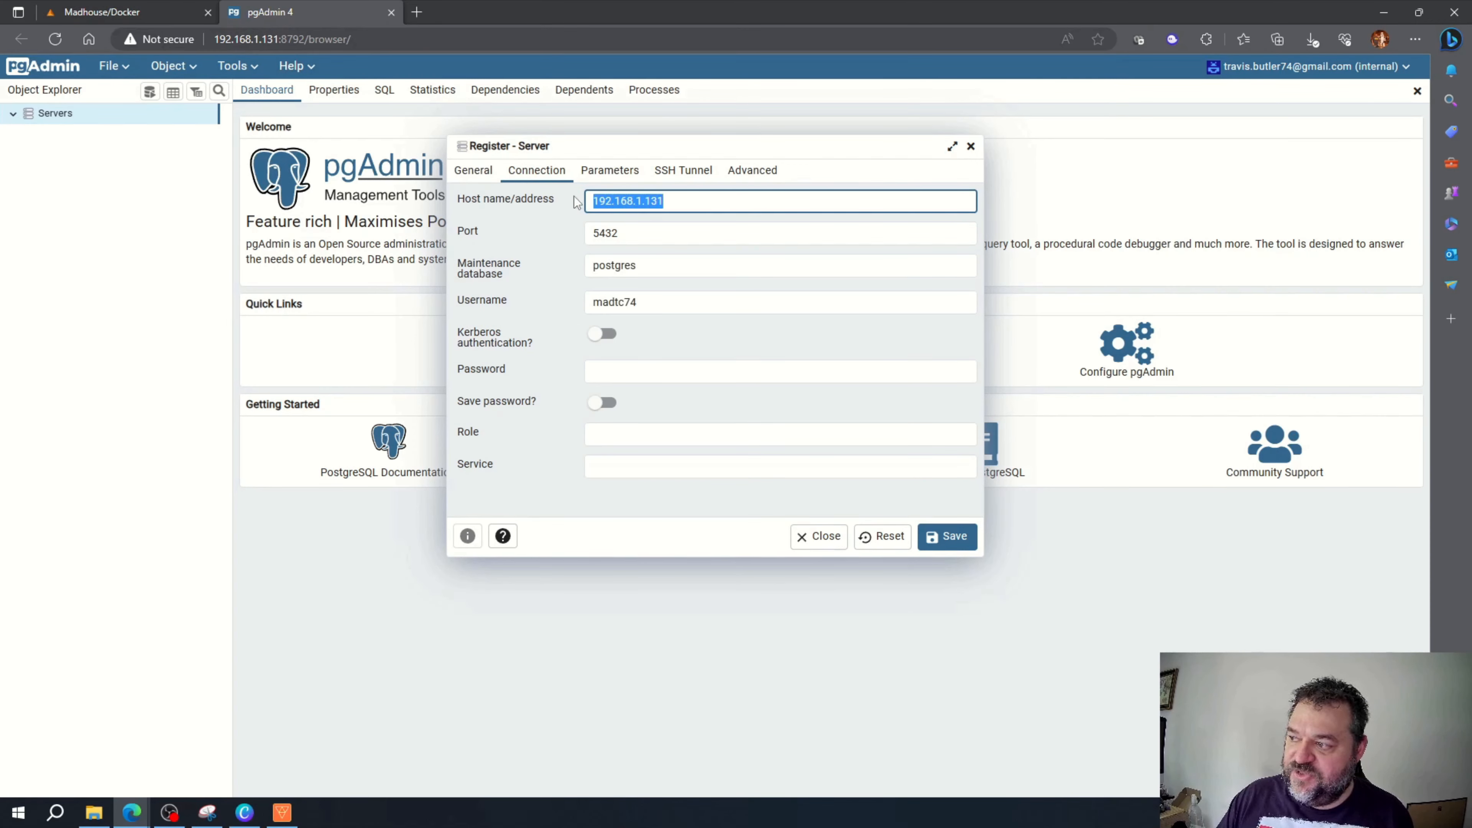
left_click(606, 368)
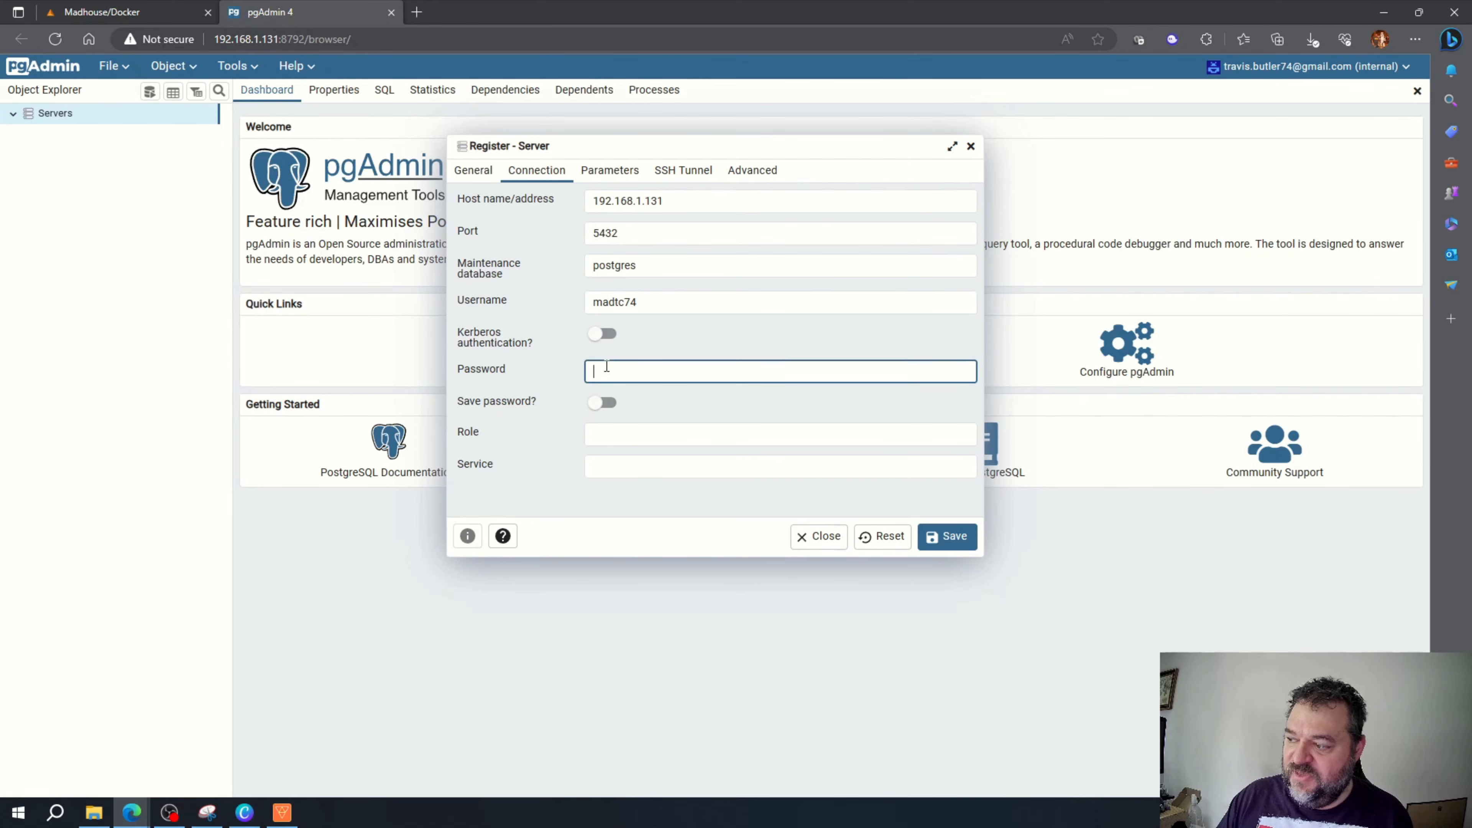
type("********")
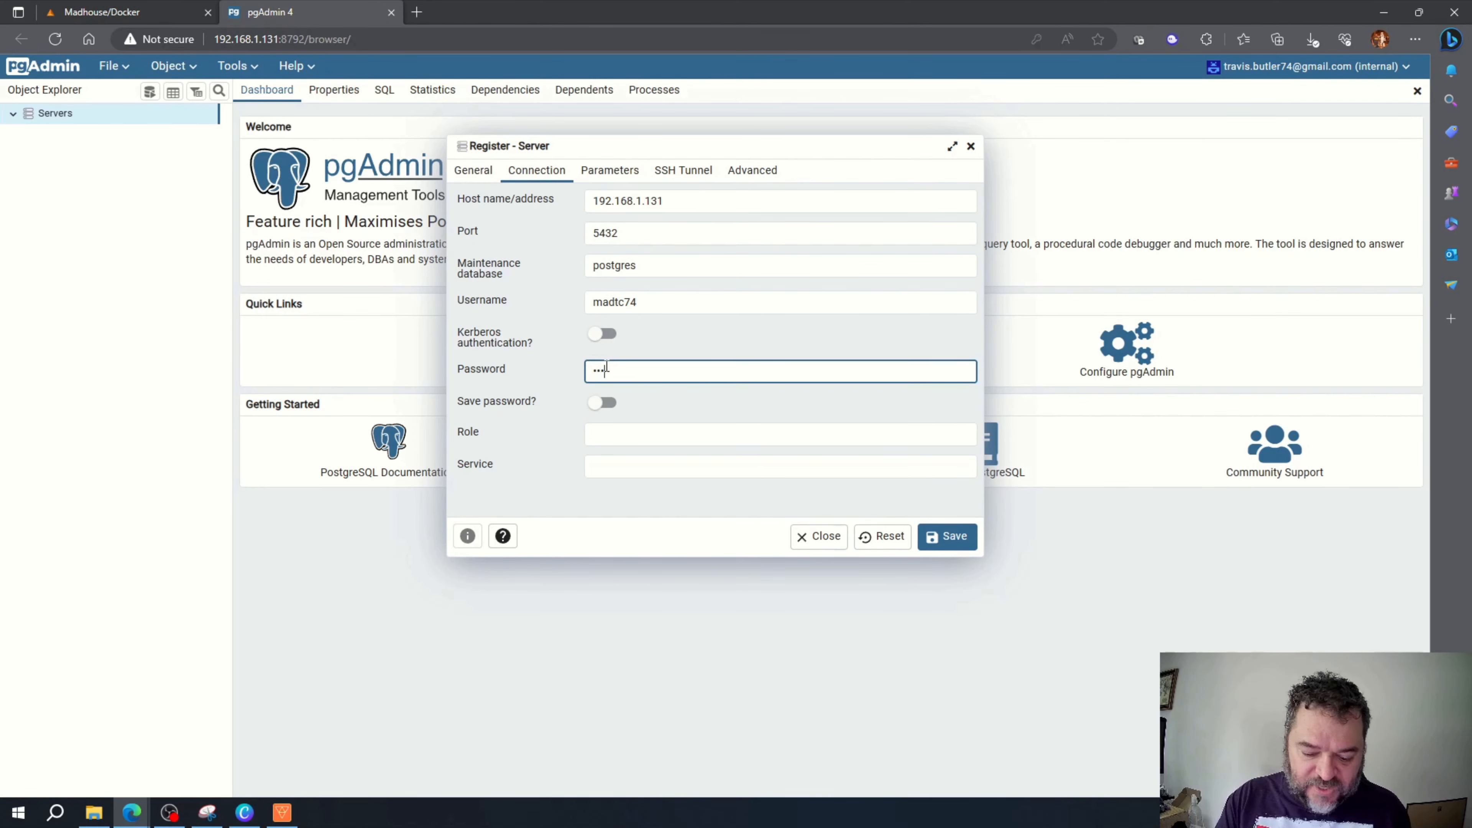
type("****")
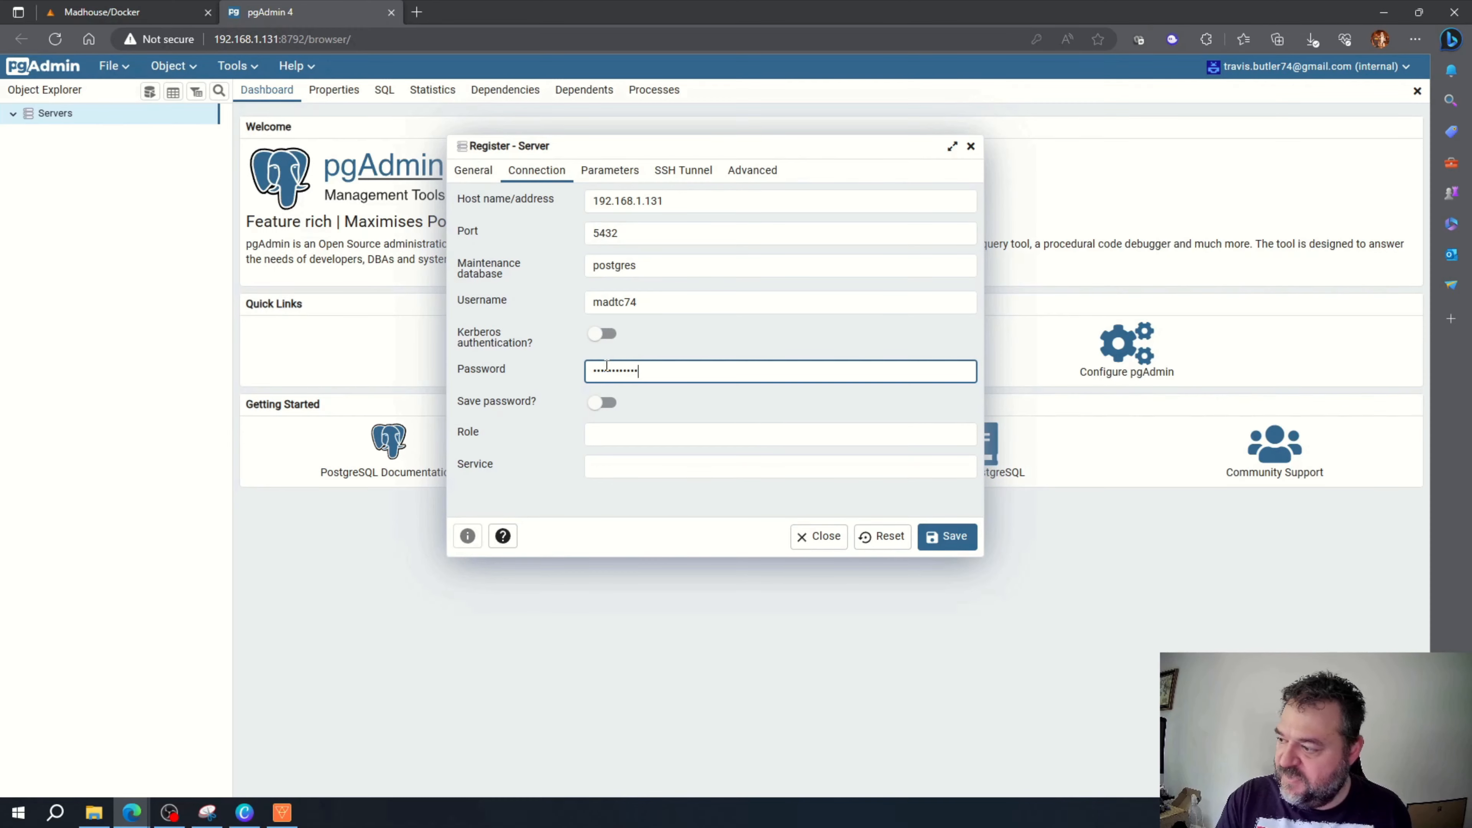
left_click(963, 538)
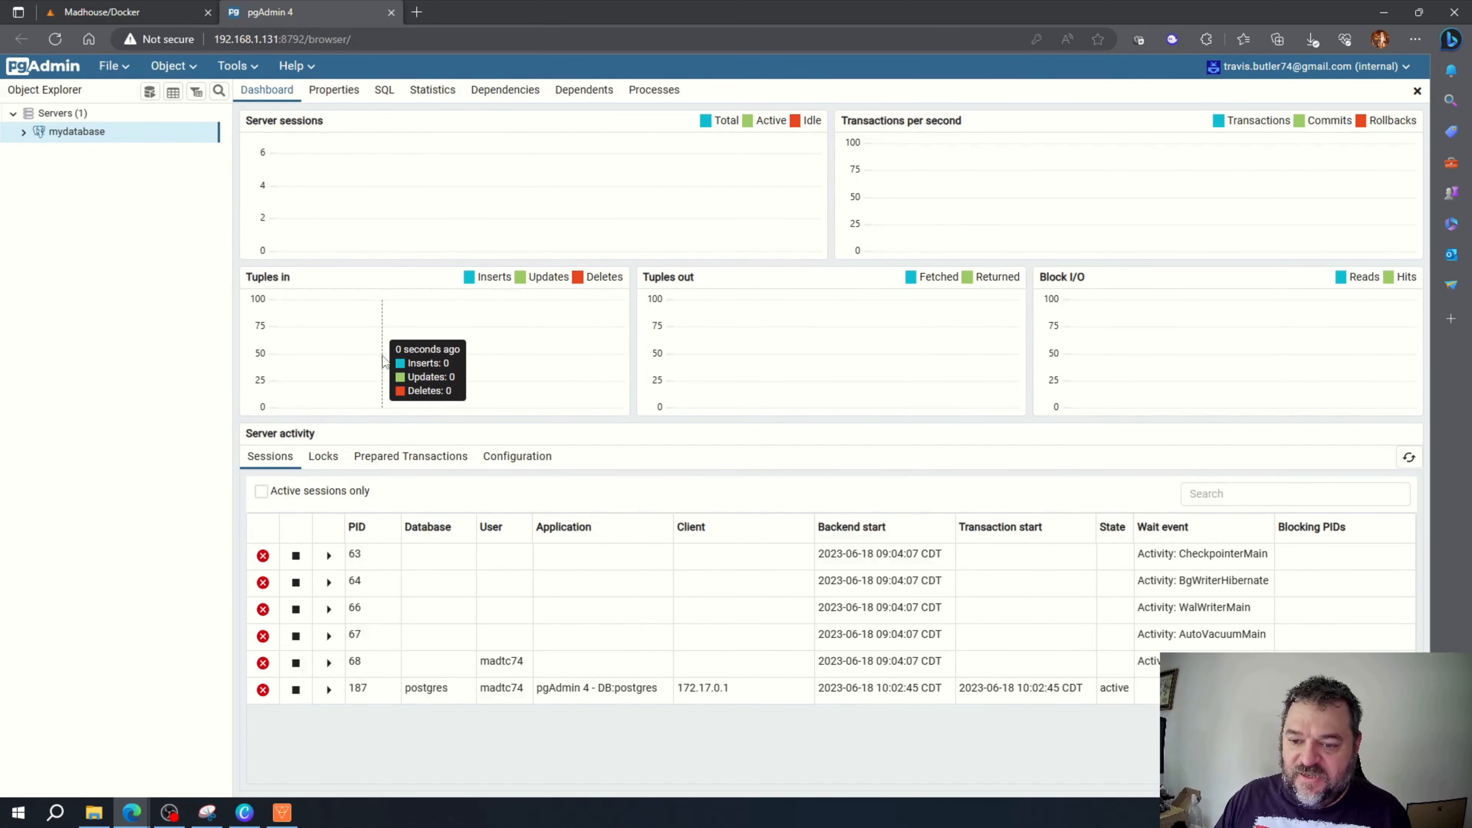
Step: Expand mydatabase's Databases and create a database named 'new database' from postgres's Create menu
left_click(24, 132)
left_click(36, 151)
left_click(48, 169)
left_click(48, 353)
right_click(90, 352)
mouse_move(118, 366)
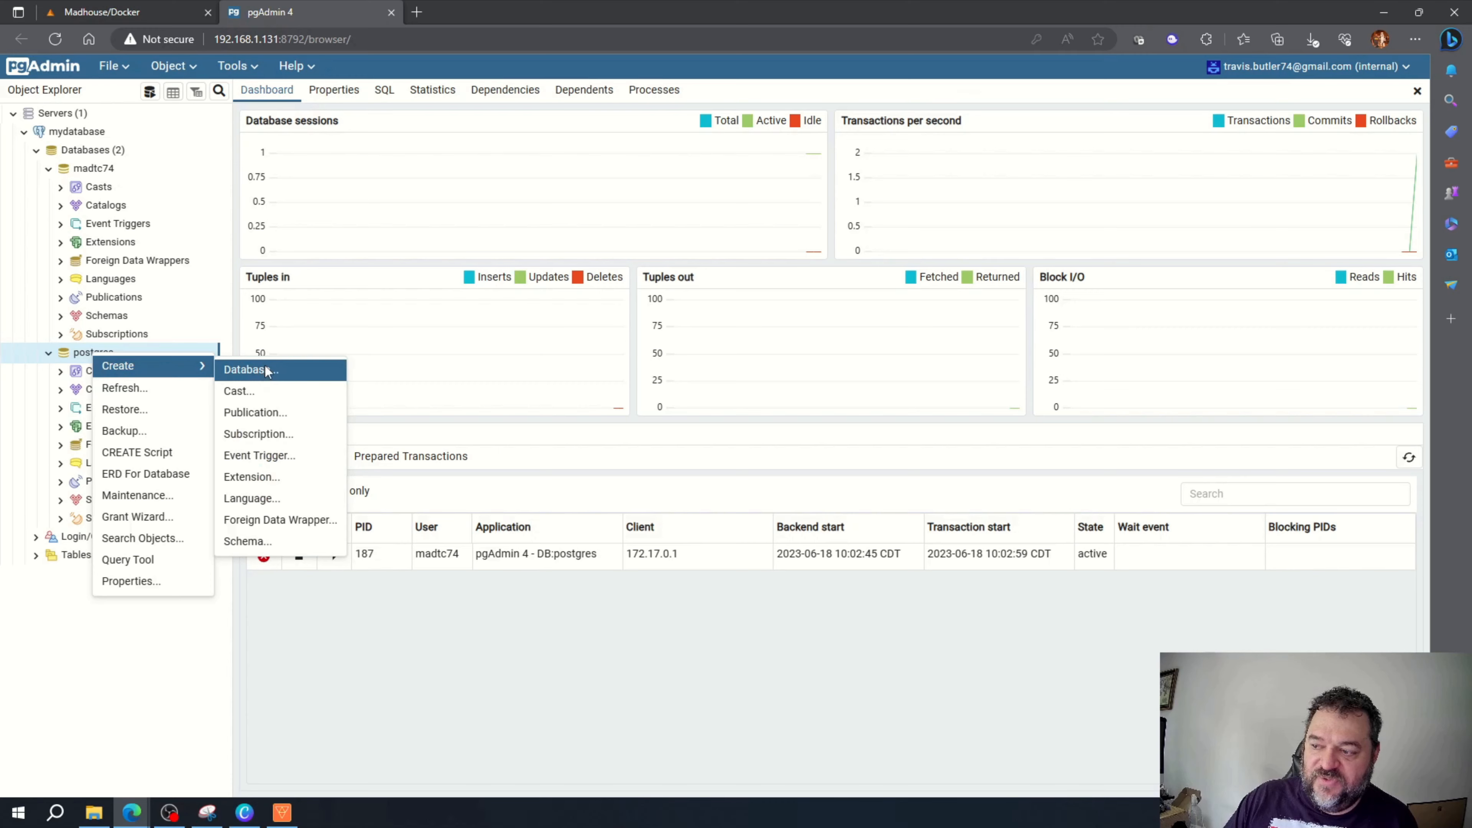
left_click(269, 372)
type("new database")
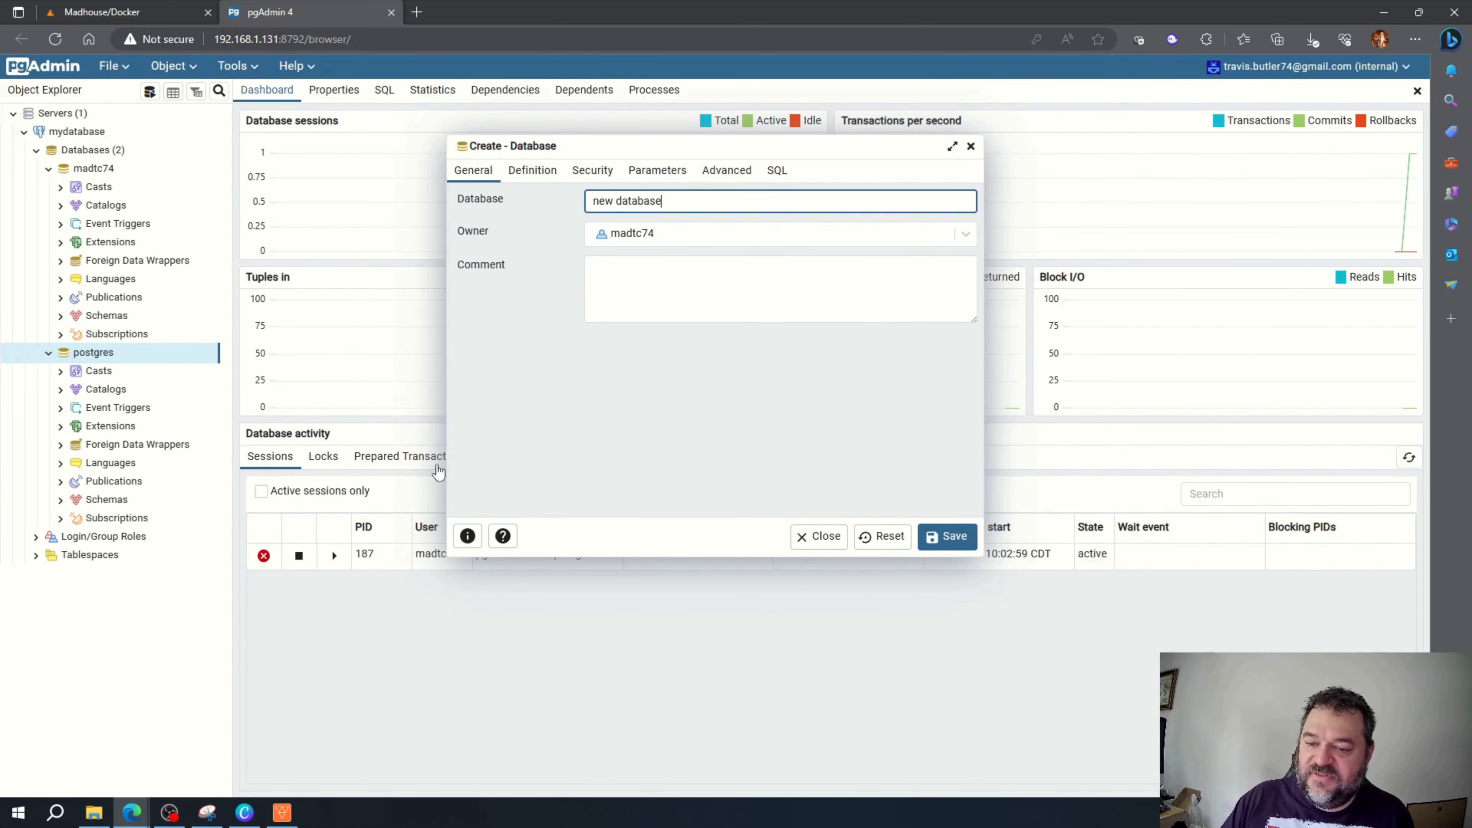
left_click(947, 536)
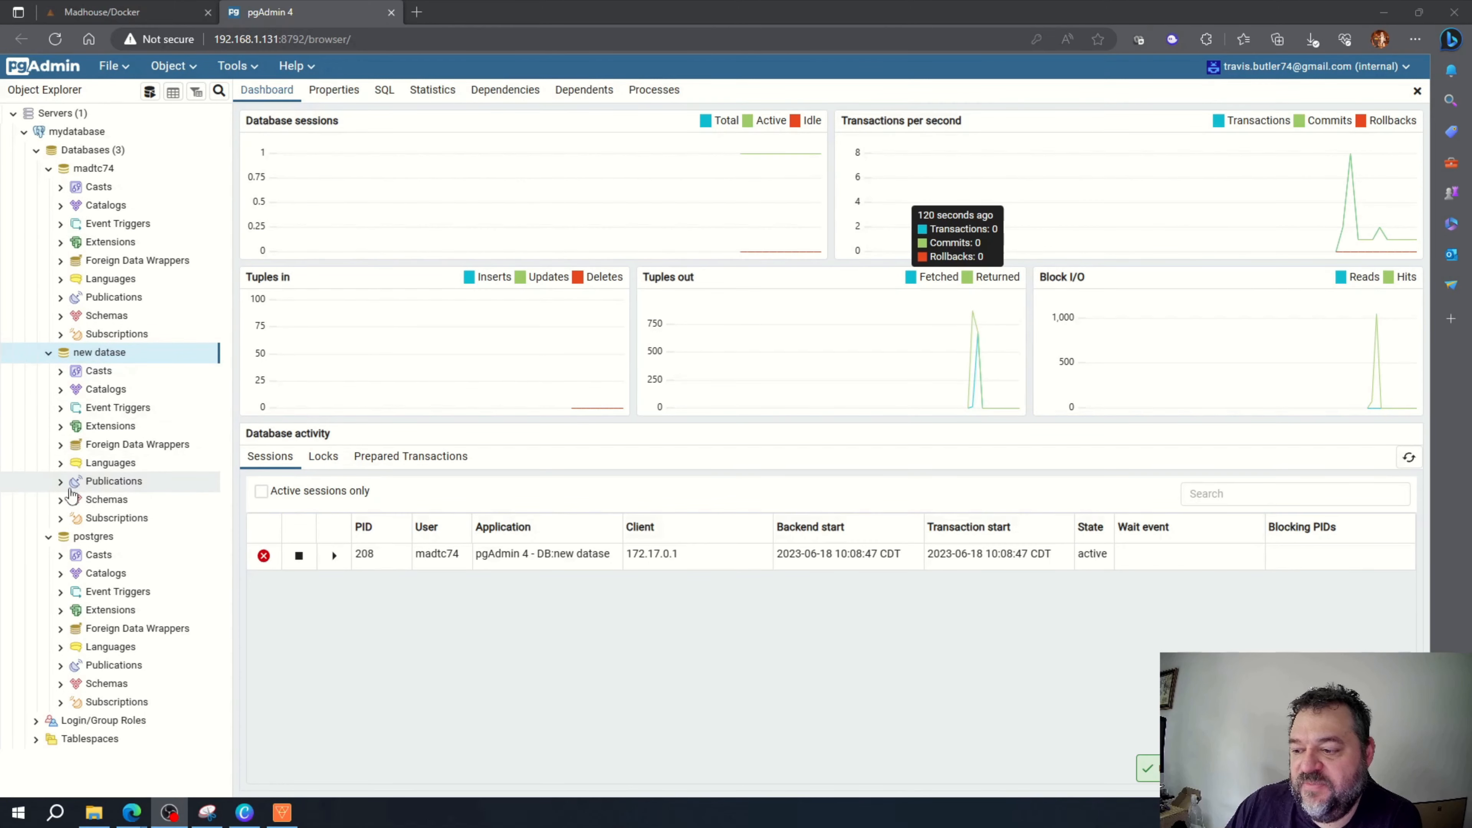
Step: Expand the new database's schemas, then drop the database with Delete/Drop
double_click(107, 499)
scroll(109, 439, "down", 5)
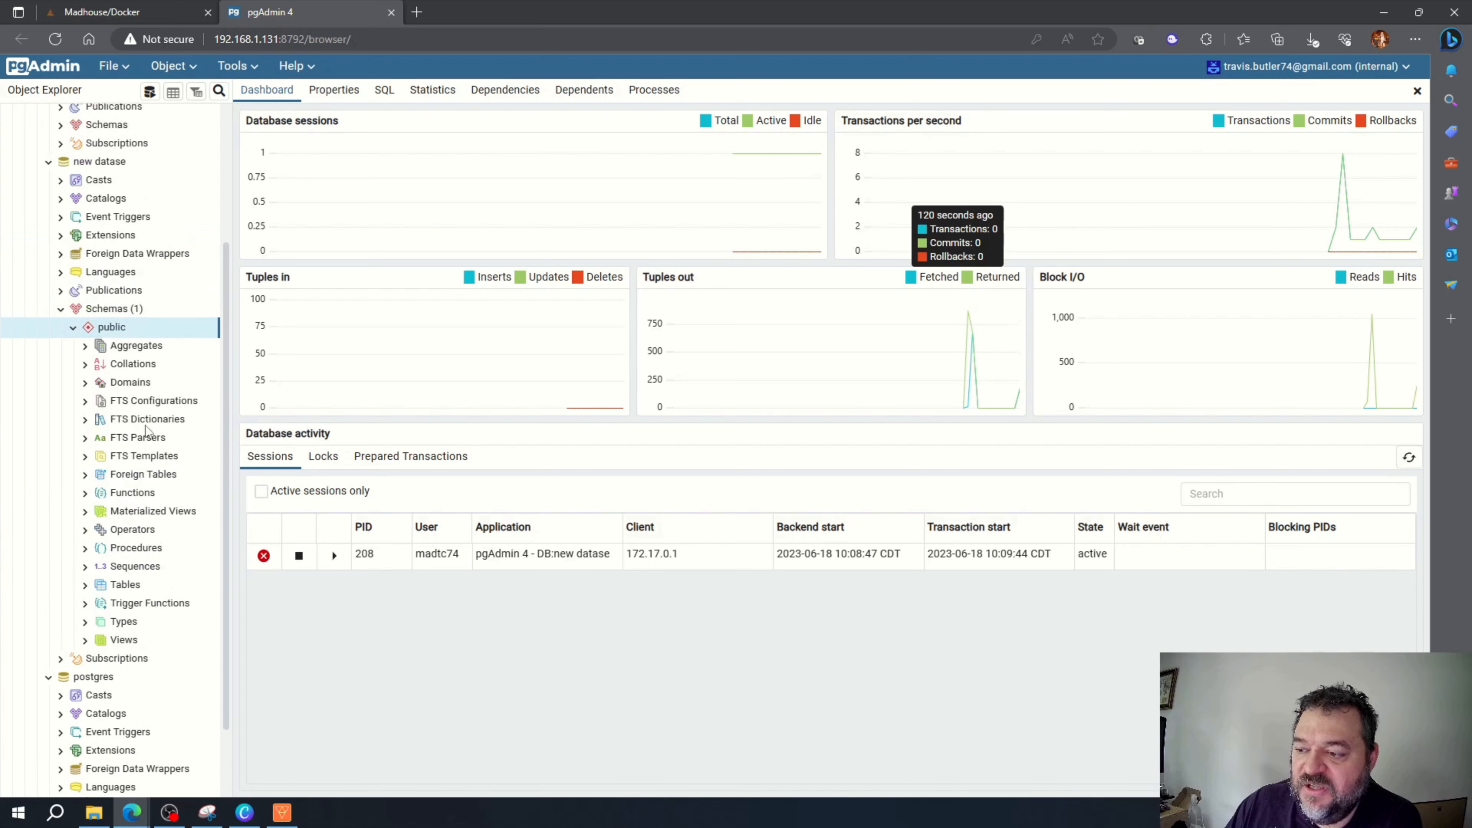
scroll(145, 441, "up", 4)
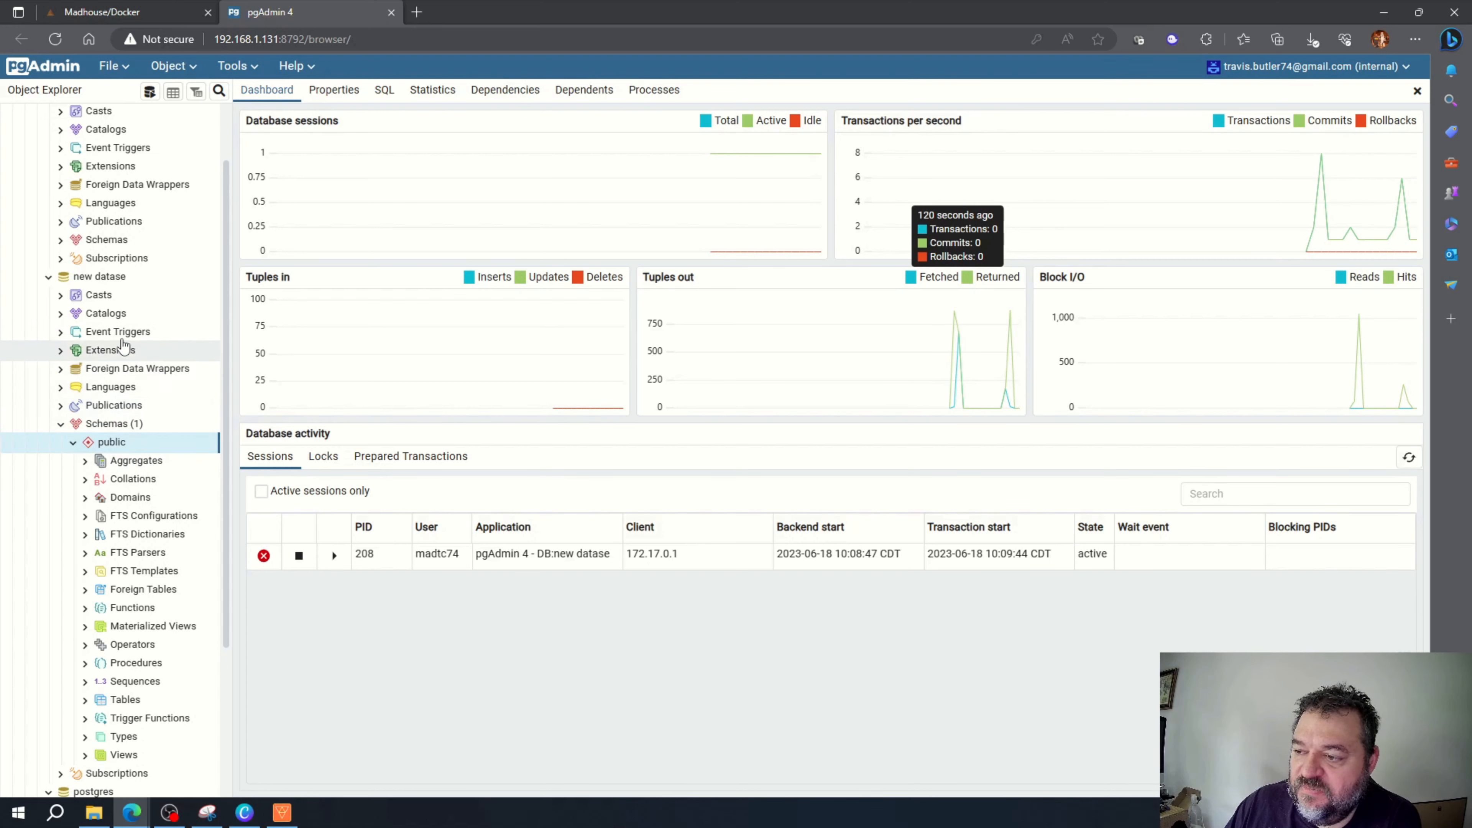
right_click(96, 277)
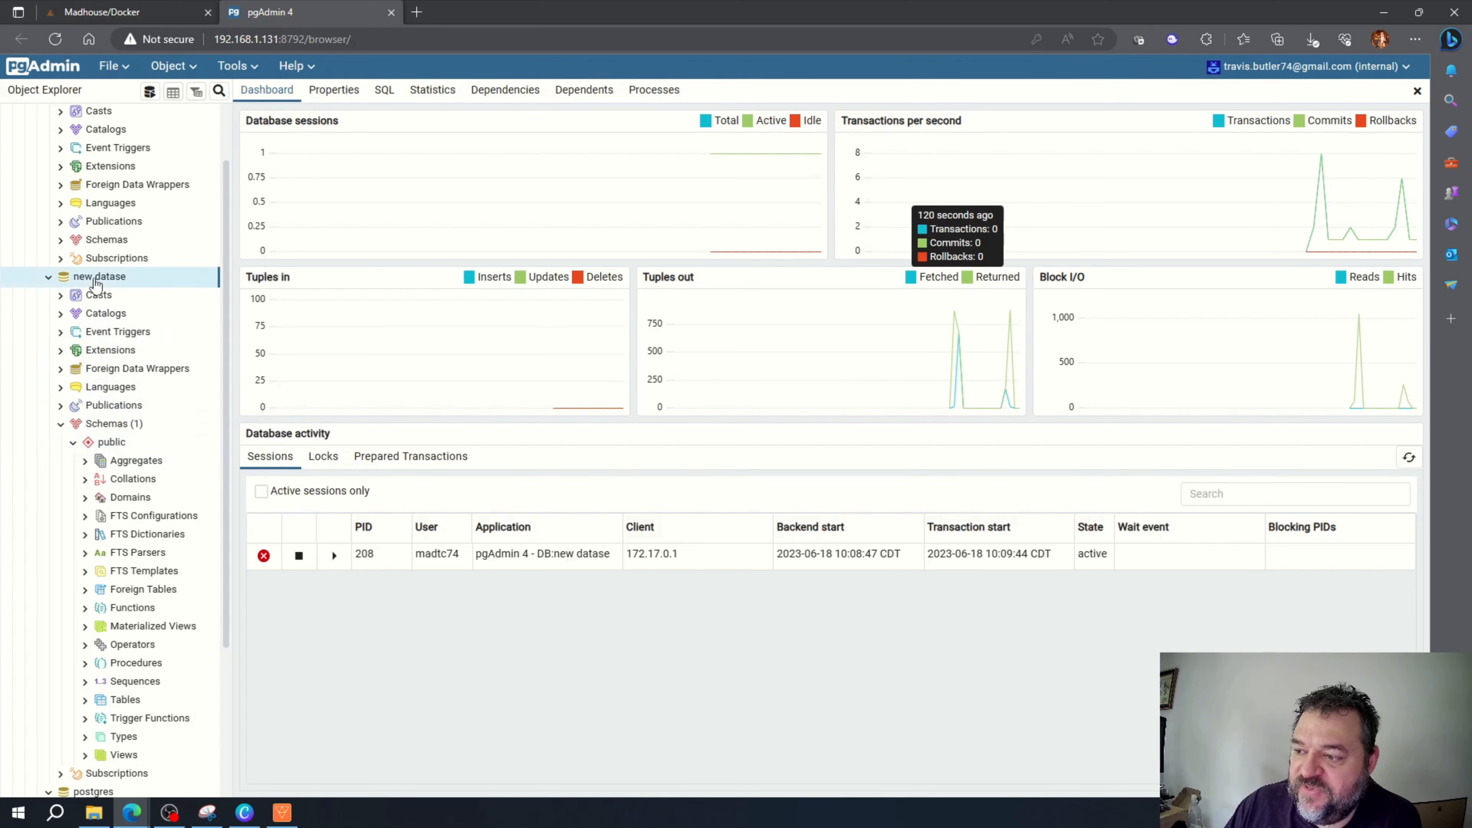
left_click(118, 313)
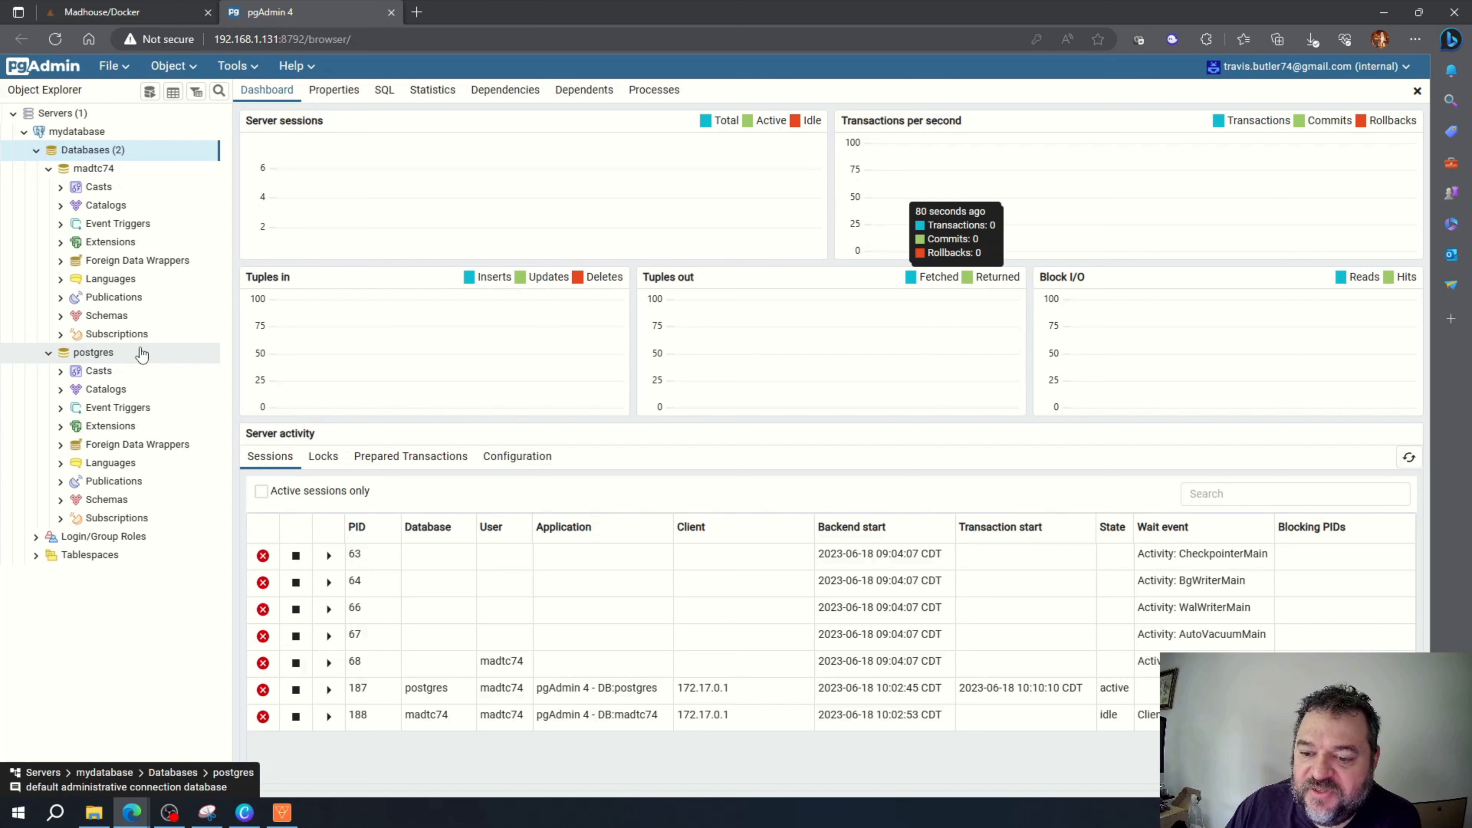